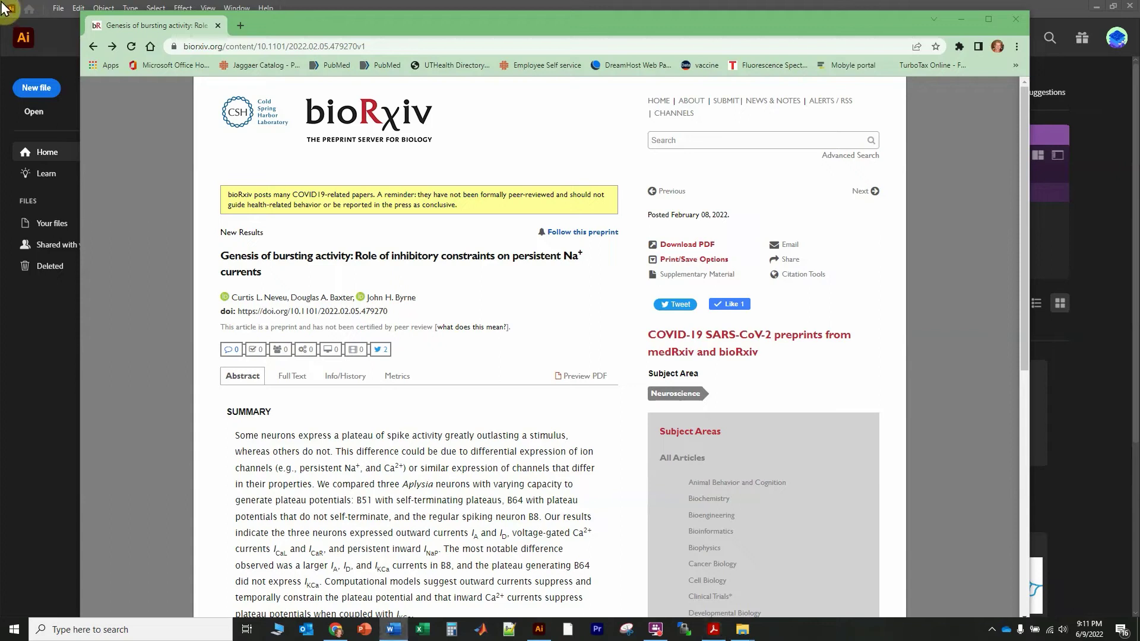
- Copy equation (2) from the Word manuscript and paste it into a new Illustrator document
{"action": "left_click_drag", "start_coordinate": [1139, 166], "coordinate": [589, 62]}
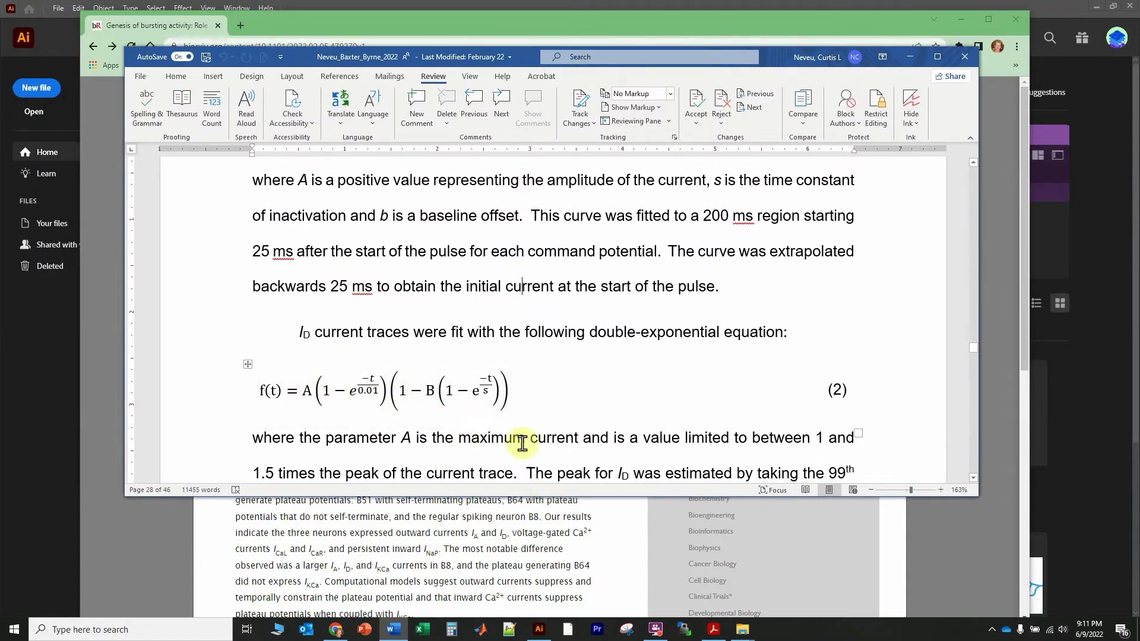
{"action": "left_click", "coordinate": [262, 391]}
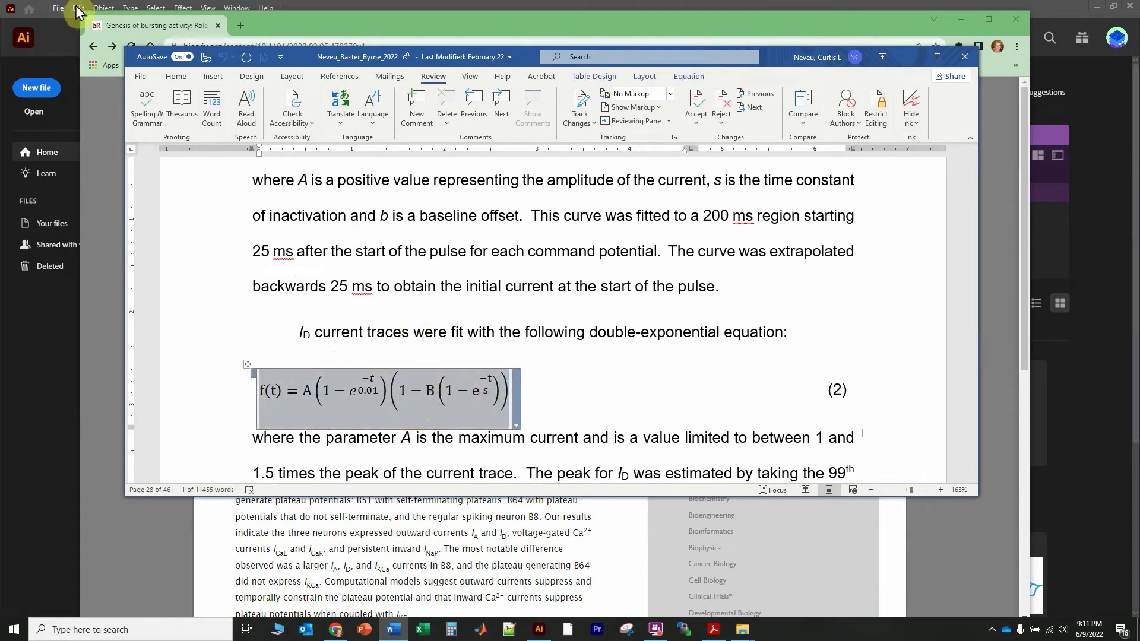
{"action": "left_click", "coordinate": [347, 6]}
{"action": "left_click", "coordinate": [54, 6]}
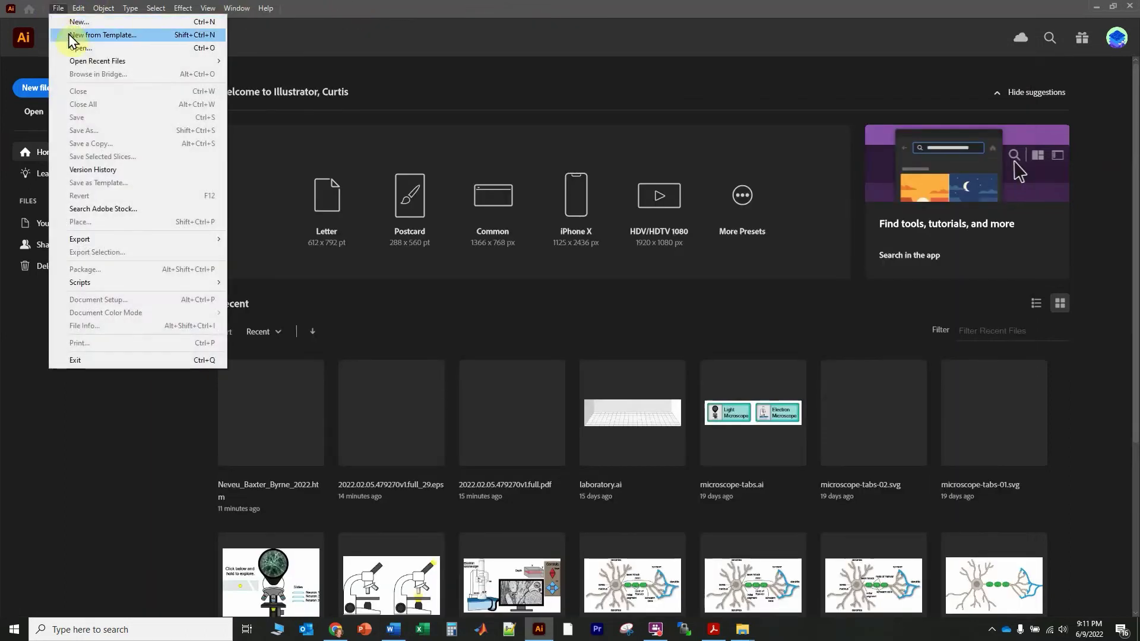
{"action": "left_click", "coordinate": [76, 26]}
{"action": "left_click", "coordinate": [804, 493]}
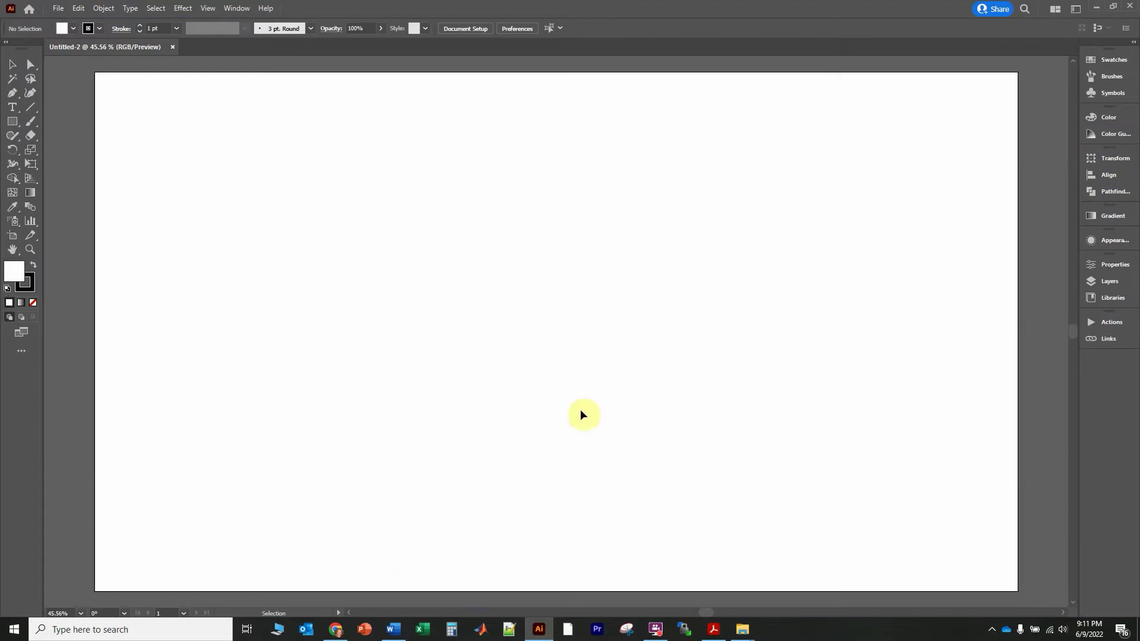
{"action": "key", "text": "ctrl+v"}
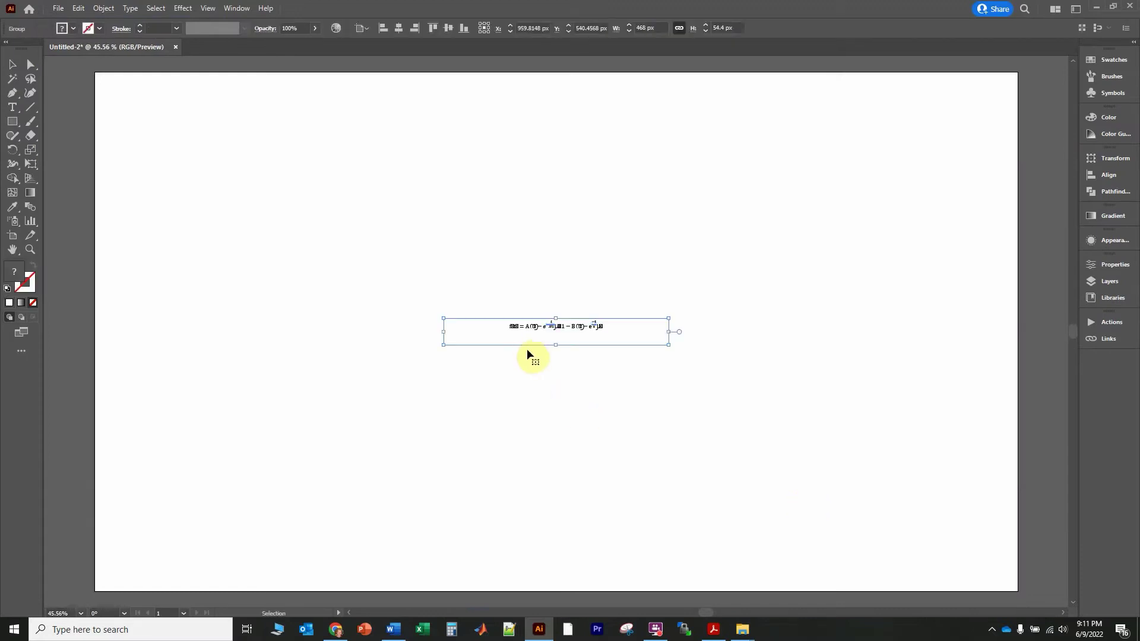
- Inspect the characters of the pasted equation up close and delete it from the artboard
{"action": "key", "text": "ctrl+equal"}
{"action": "key", "text": "ctrl+equal"}
{"action": "key", "text": "ctrl+equal"}
{"action": "key", "text": "ctrl+equal"}
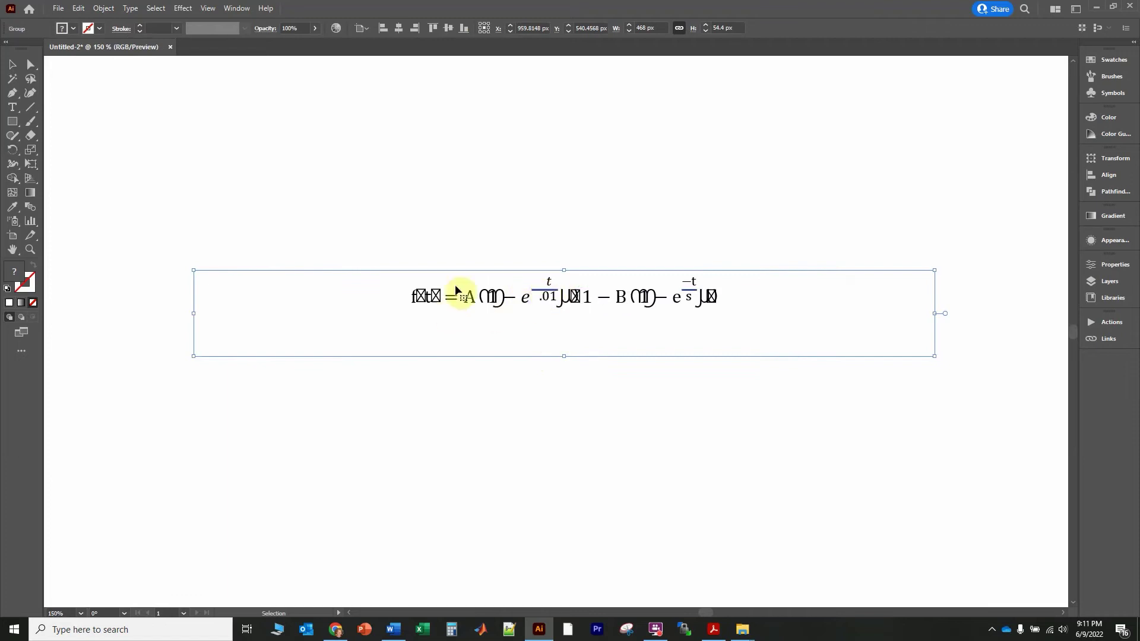
{"action": "left_click", "coordinate": [594, 295]}
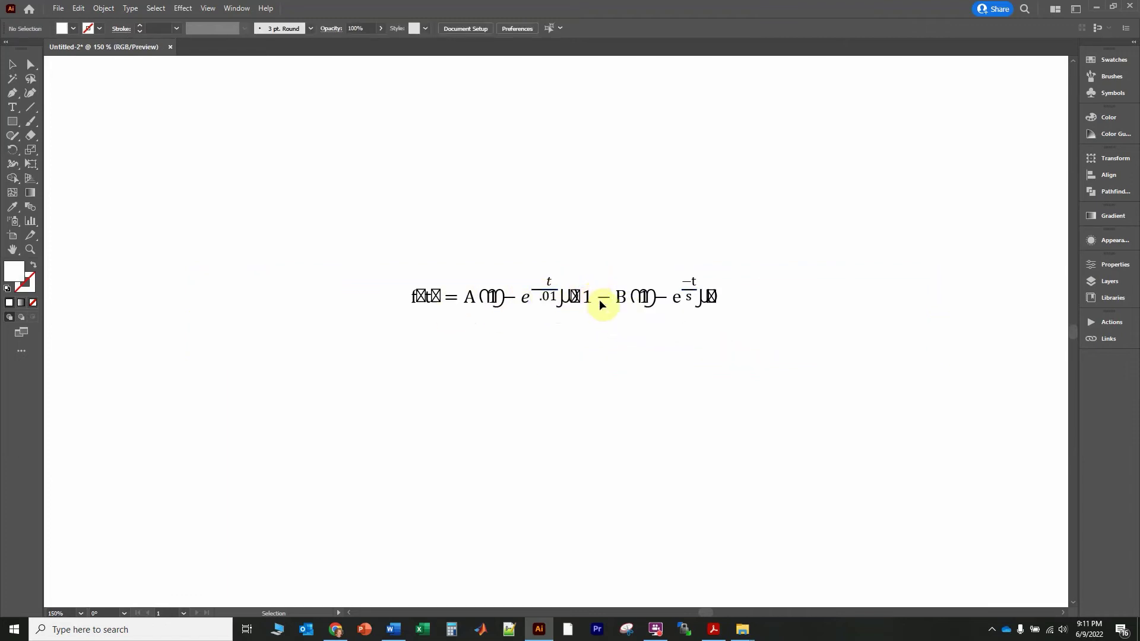
{"action": "left_click", "coordinate": [12, 64]}
{"action": "left_click", "coordinate": [620, 244]}
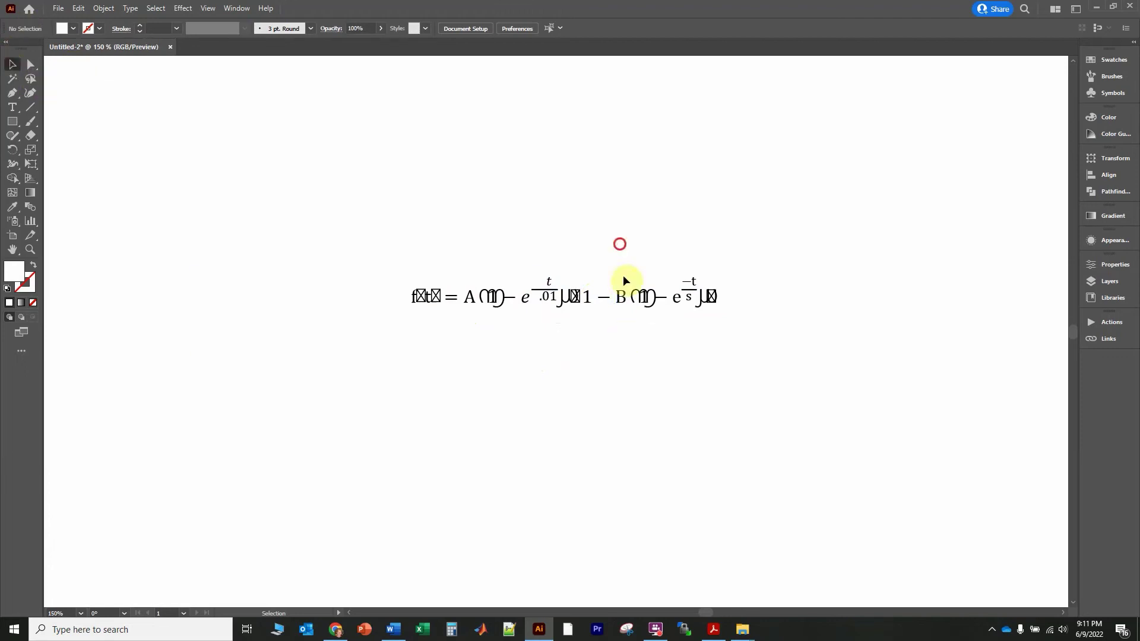
{"action": "left_click", "coordinate": [594, 304]}
{"action": "key", "text": "Delete"}
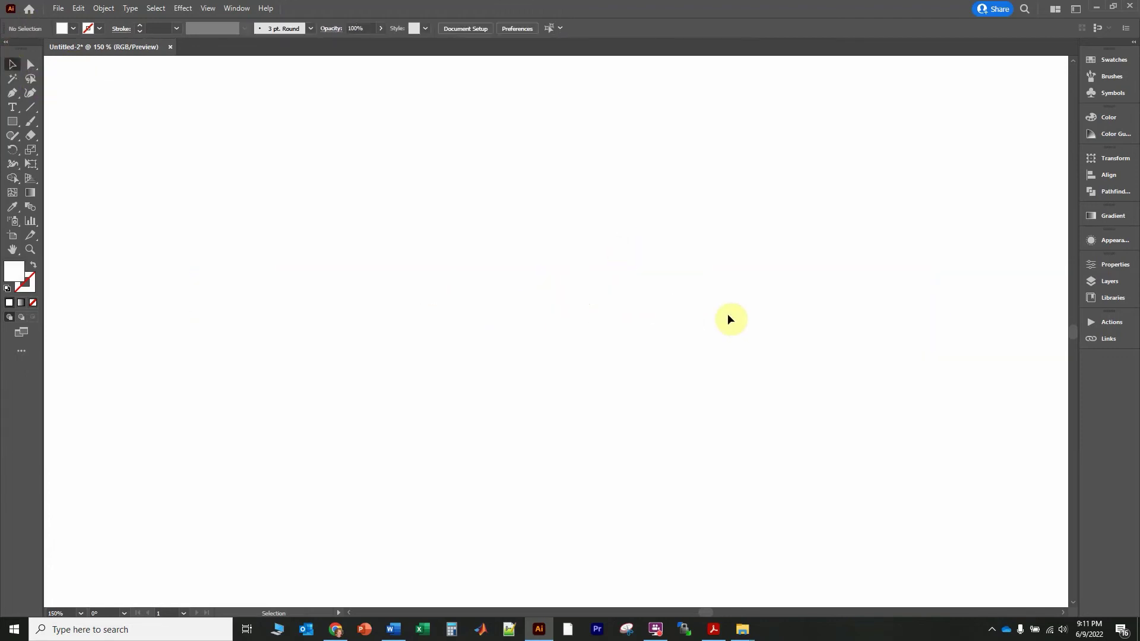
{"action": "scroll", "coordinate": [629, 324], "scroll_direction": "down", "scroll_amount": 4}
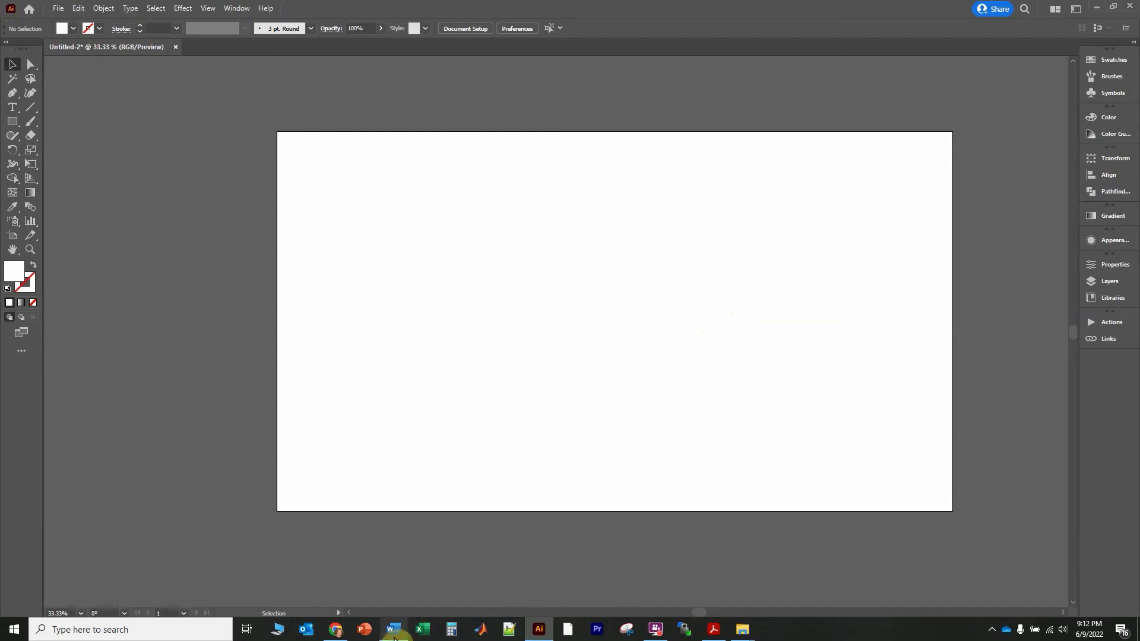
- Switch to Word to review equation (2) in the manuscript, and move its window away from Illustrator
{"action": "left_click", "coordinate": [394, 634]}
{"action": "left_click", "coordinate": [501, 293]}
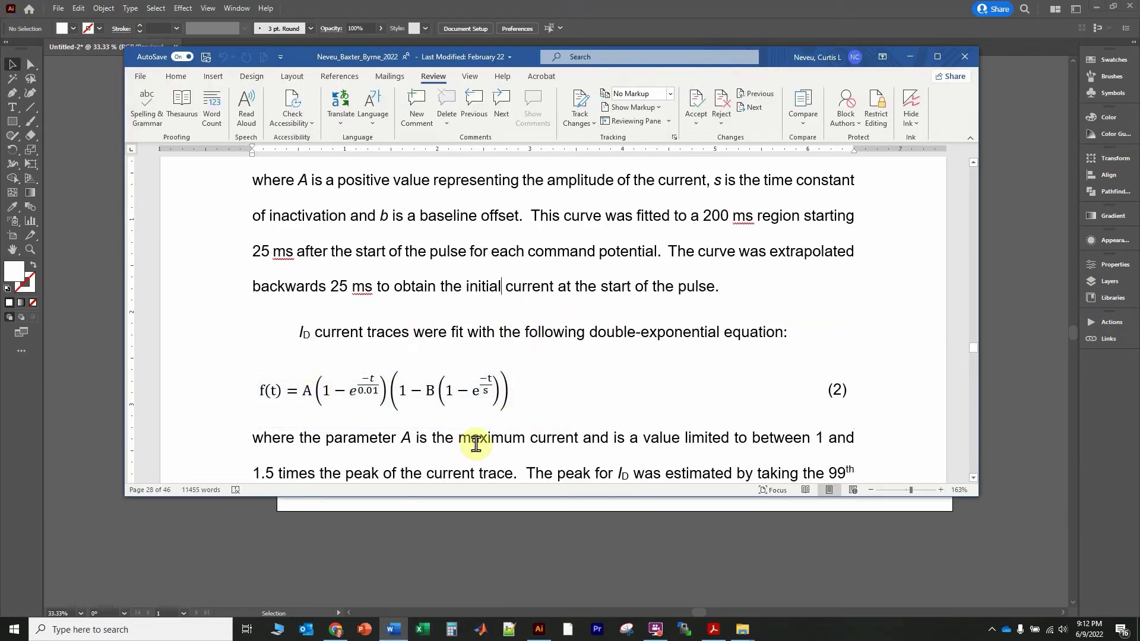
{"action": "left_click_drag", "start_coordinate": [297, 58], "coordinate": [1139, 164]}
{"action": "left_click", "coordinate": [4, 8]}
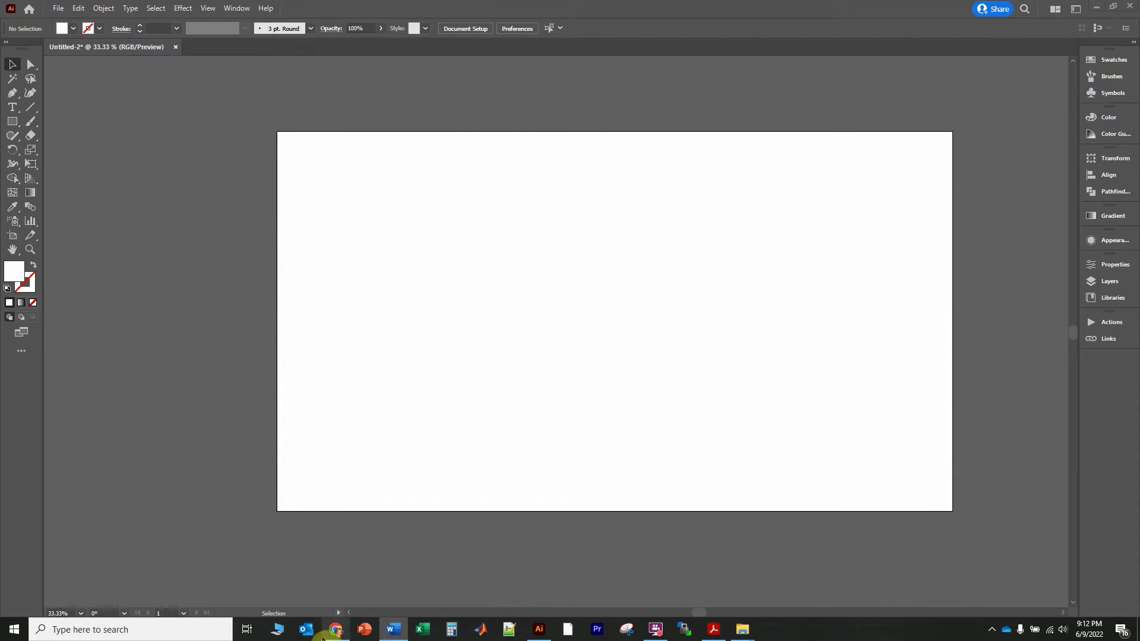
- Show the preprint's bioRxiv page in Chrome and bring its PDF into view in Acrobat to examine equation (4)
{"action": "left_click", "coordinate": [336, 629]}
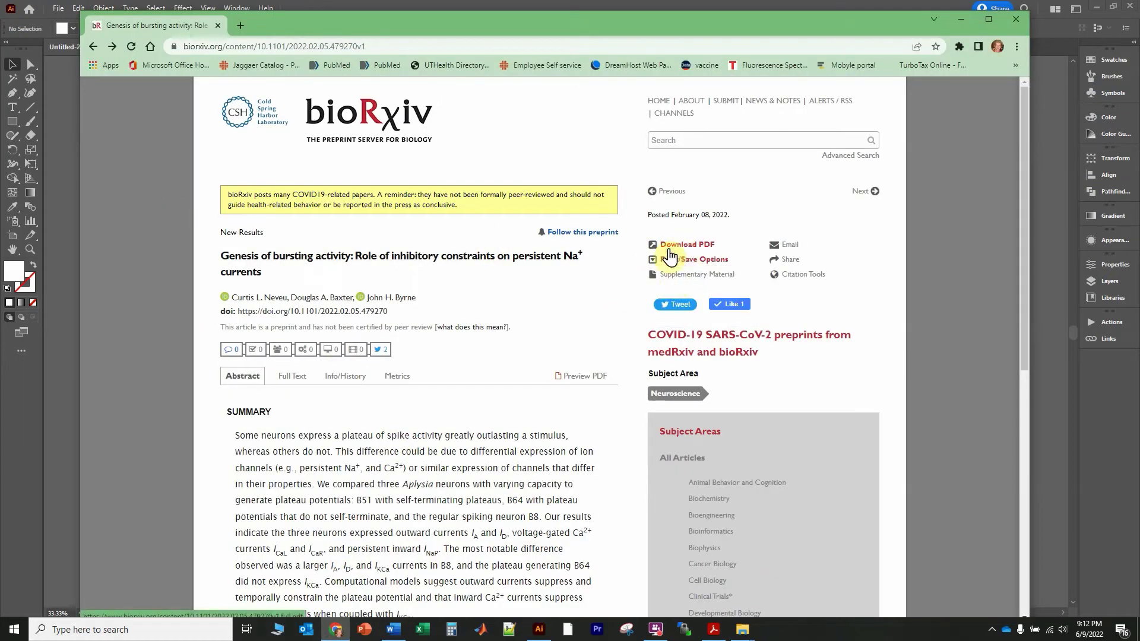
{"action": "left_click", "coordinate": [669, 251]}
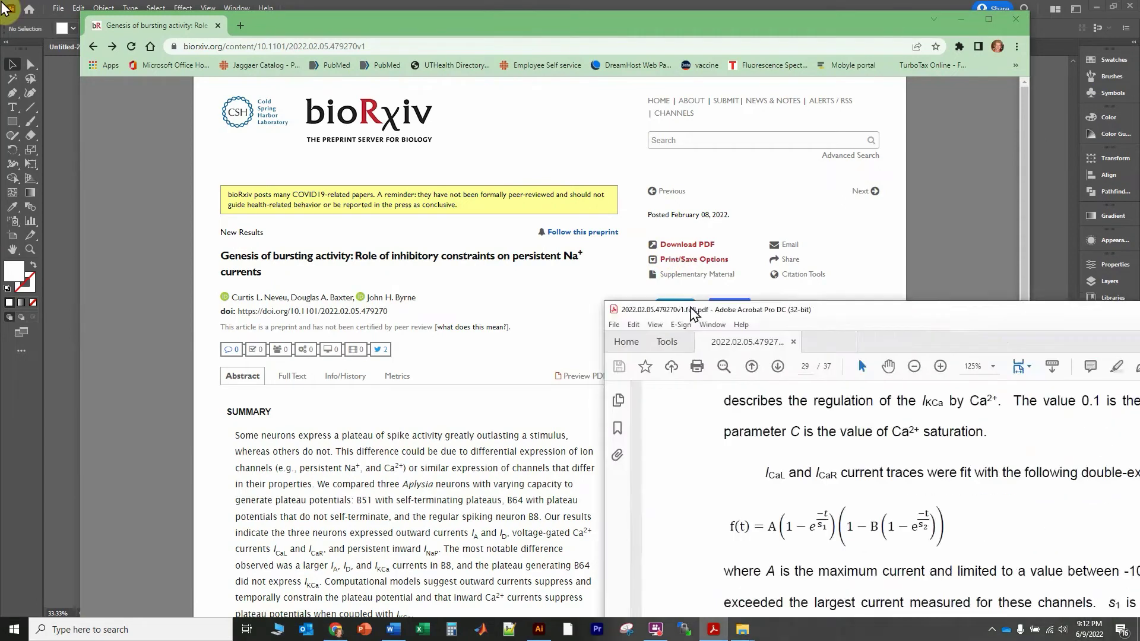
{"action": "left_click_drag", "start_coordinate": [692, 313], "coordinate": [265, 60]}
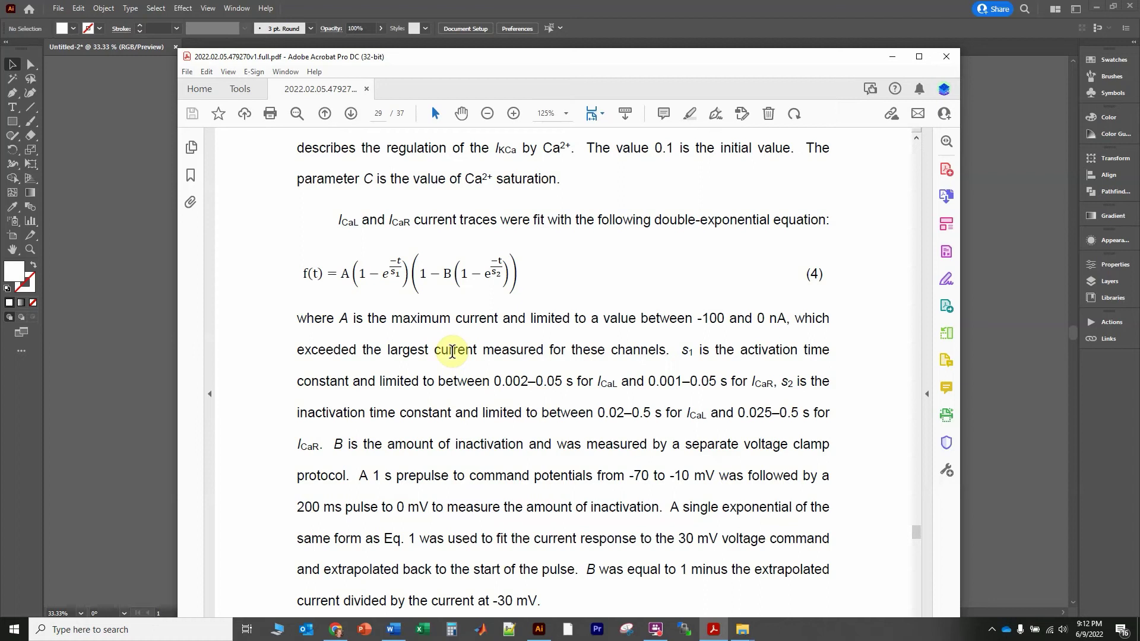
- Return to Illustrator and close the untitled document without saving it
{"action": "left_click", "coordinate": [115, 222]}
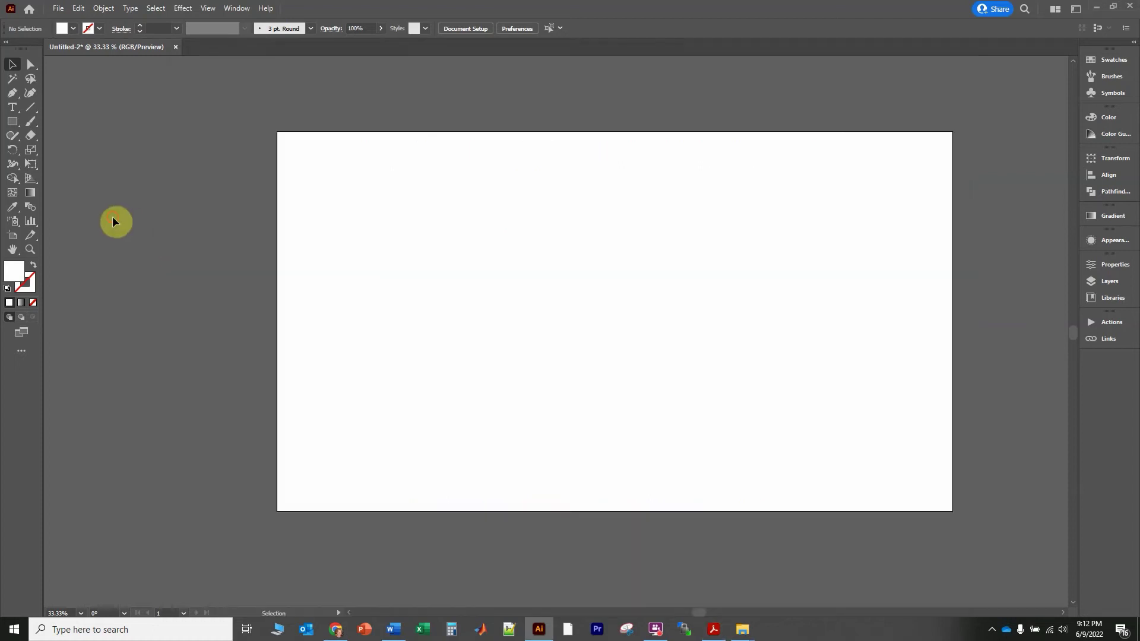
{"action": "left_click", "coordinate": [176, 47]}
{"action": "left_click", "coordinate": [616, 331]}
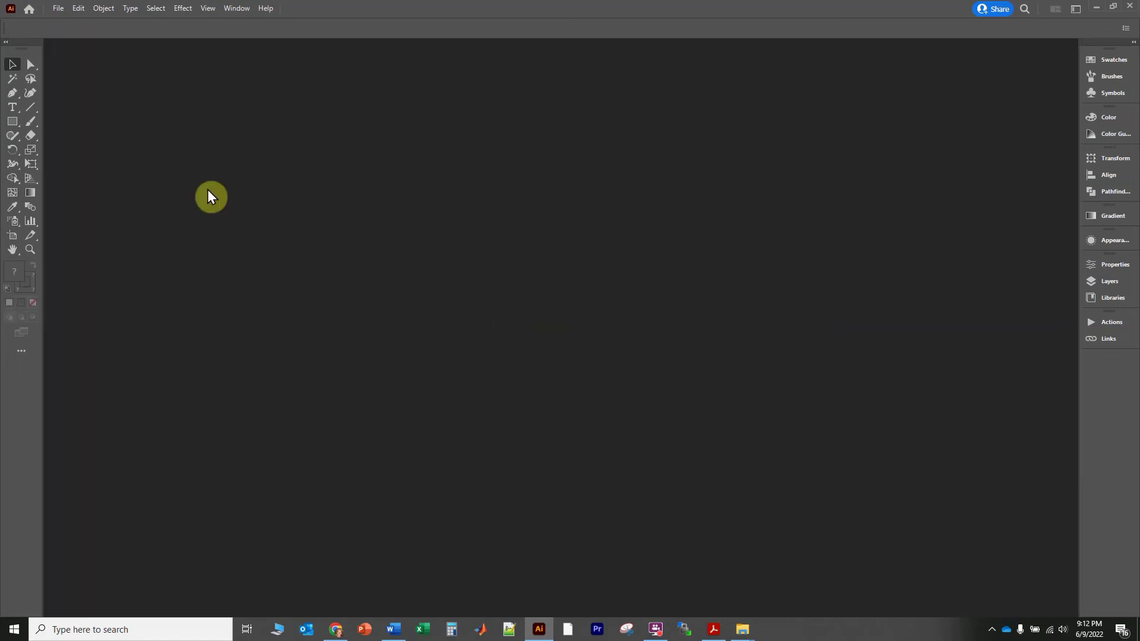
- Open the PDF 2022.02.05.479270v1.full from the Downloads folder in Illustrator
{"action": "left_click", "coordinate": [58, 8]}
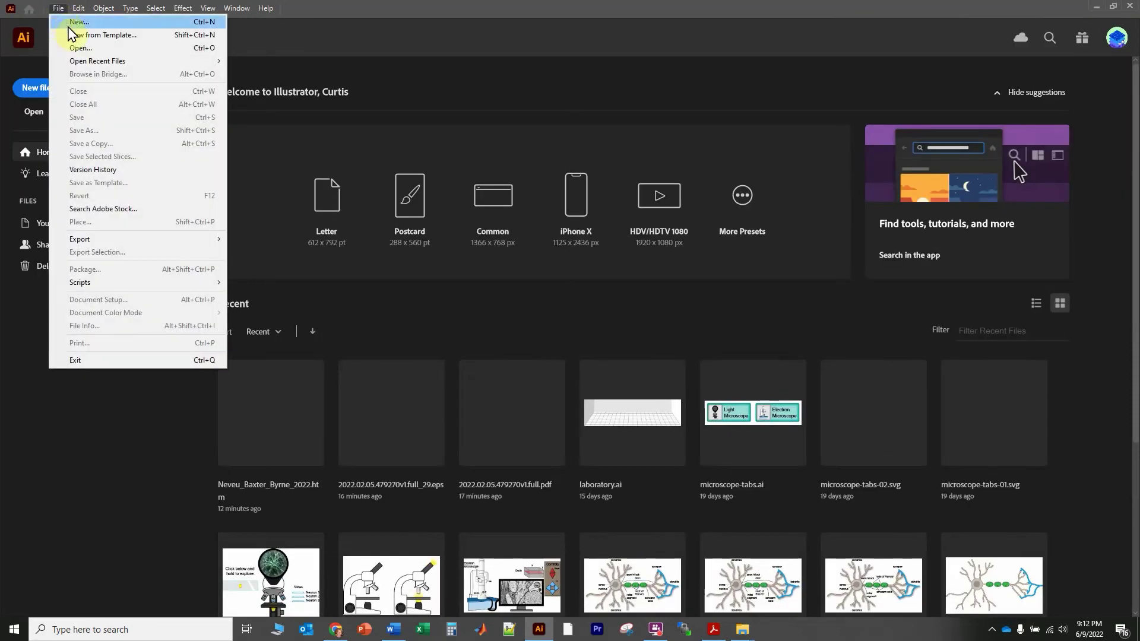
{"action": "left_click", "coordinate": [79, 48]}
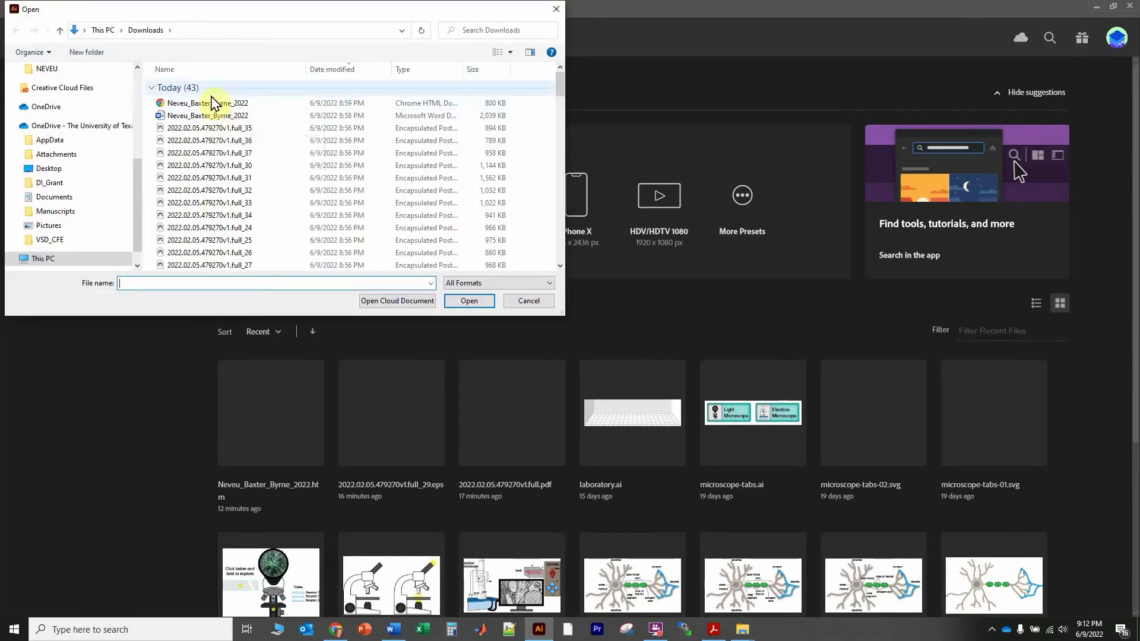
{"action": "scroll", "coordinate": [214, 103], "scroll_direction": "down", "scroll_amount": 15}
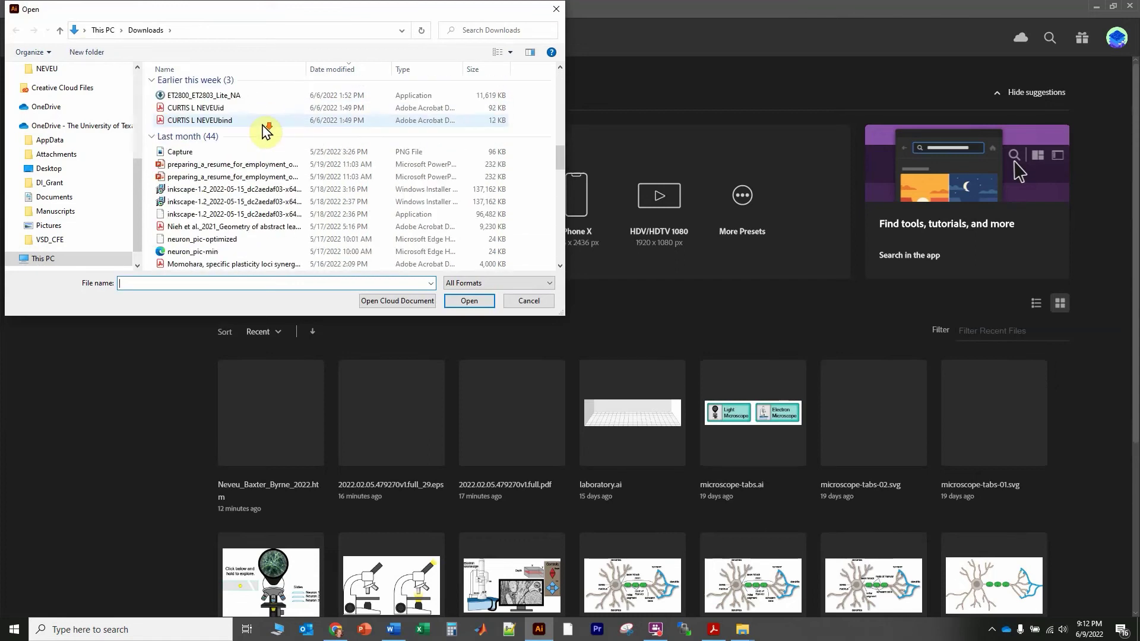
{"action": "scroll", "coordinate": [267, 130], "scroll_direction": "up", "scroll_amount": 3}
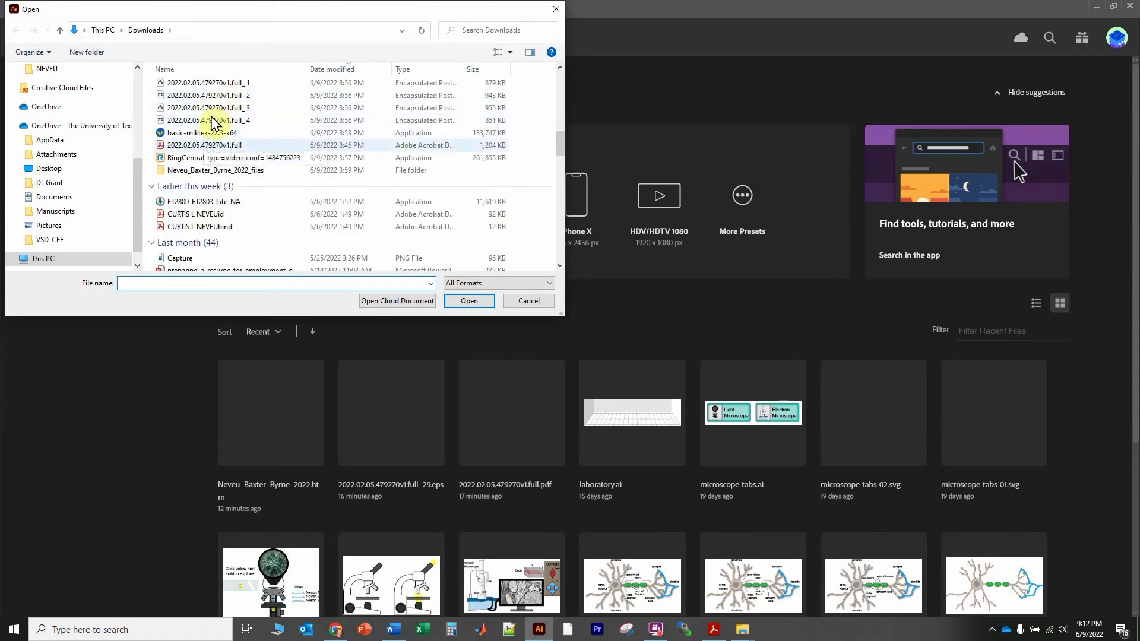
{"action": "left_click", "coordinate": [217, 145]}
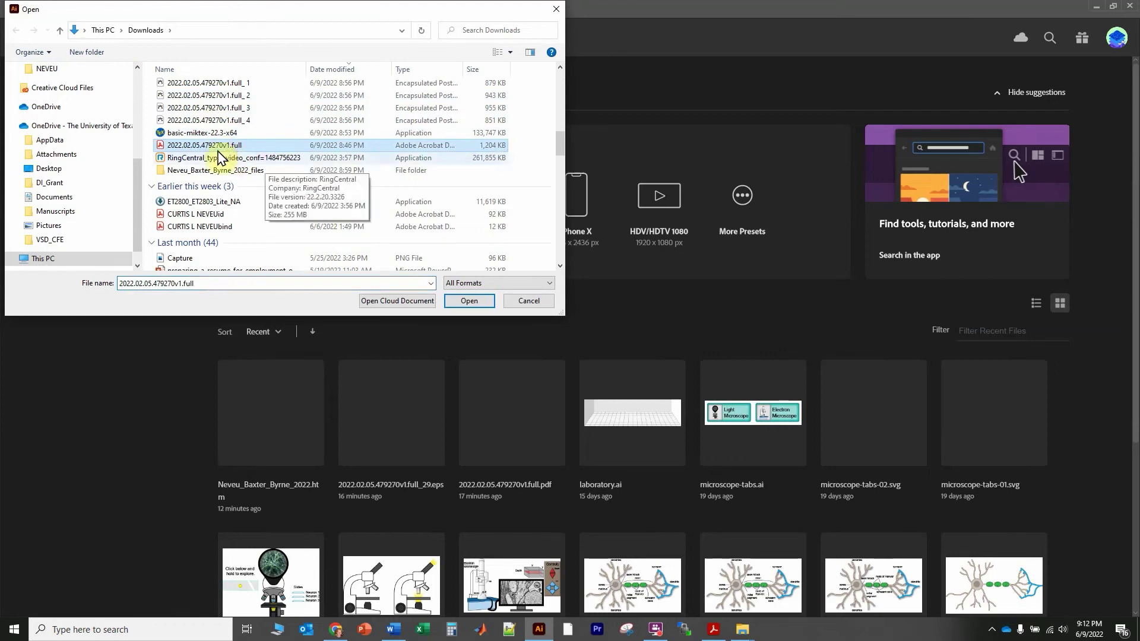
{"action": "left_click", "coordinate": [467, 301]}
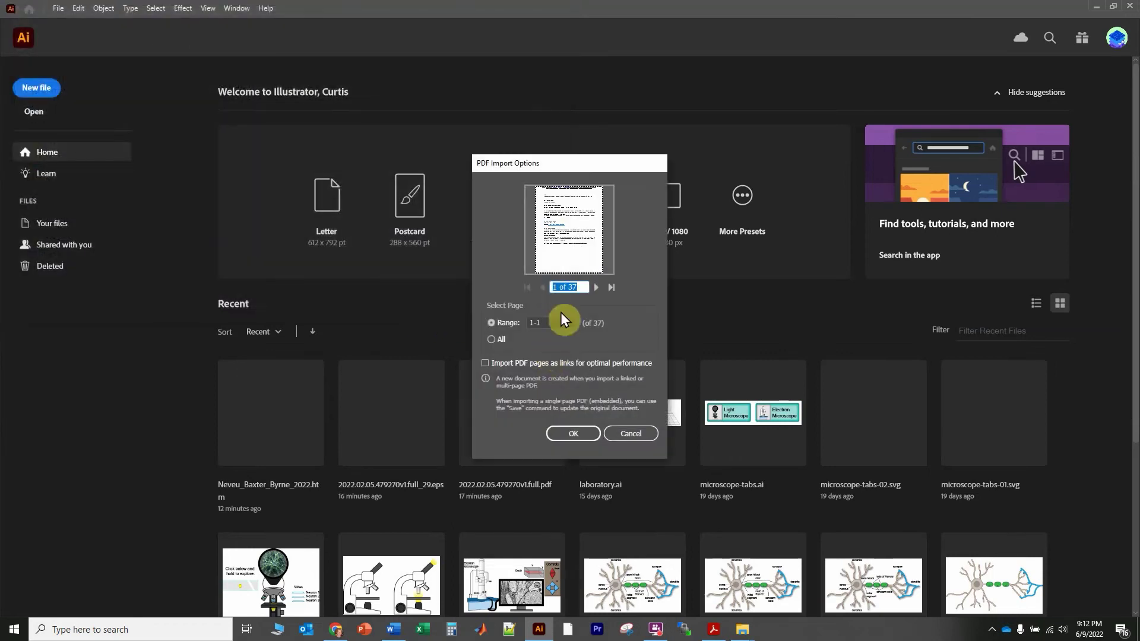
- Import only page 29 of the PDF and accept the outlining of some text
{"action": "left_click", "coordinate": [532, 323]}
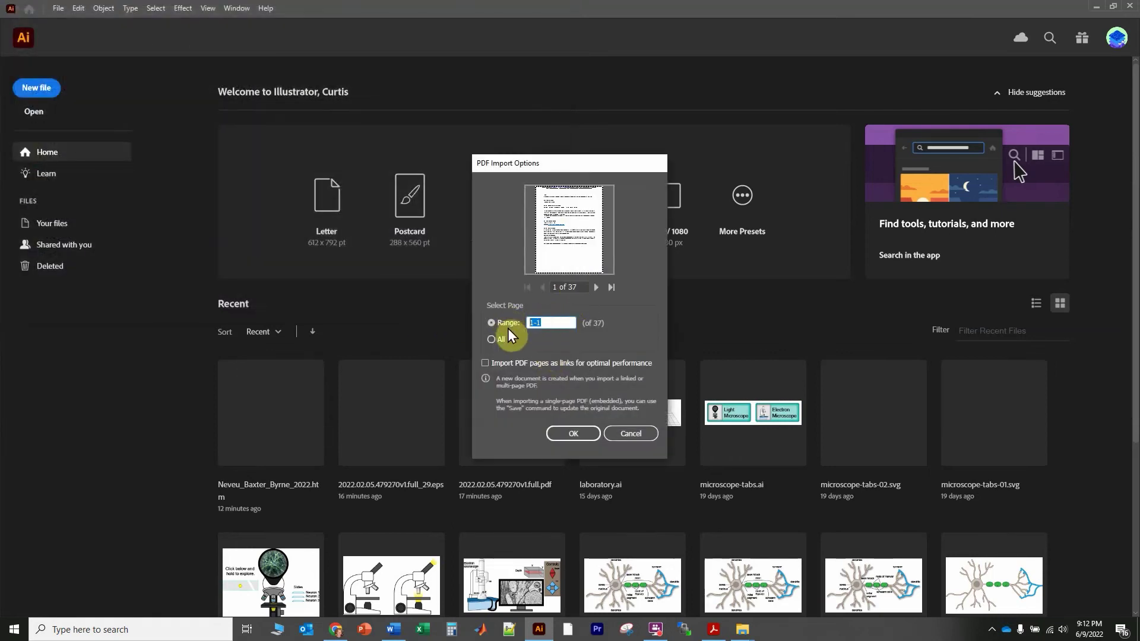
{"action": "type", "text": "29"}
{"action": "left_click", "coordinate": [572, 435]}
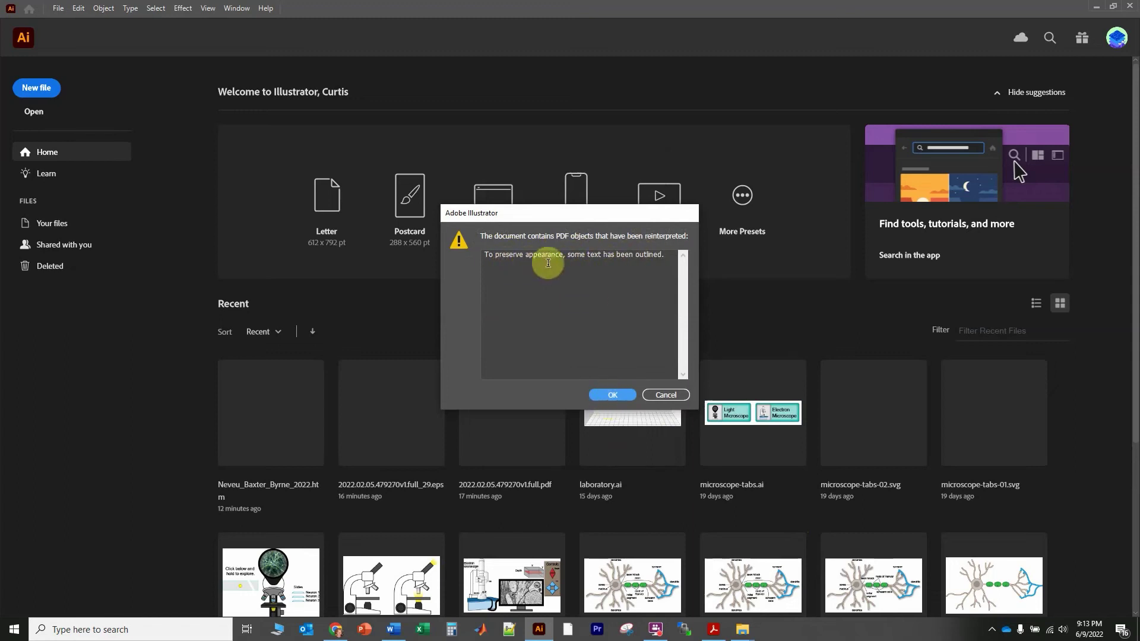
{"action": "left_click", "coordinate": [620, 394]}
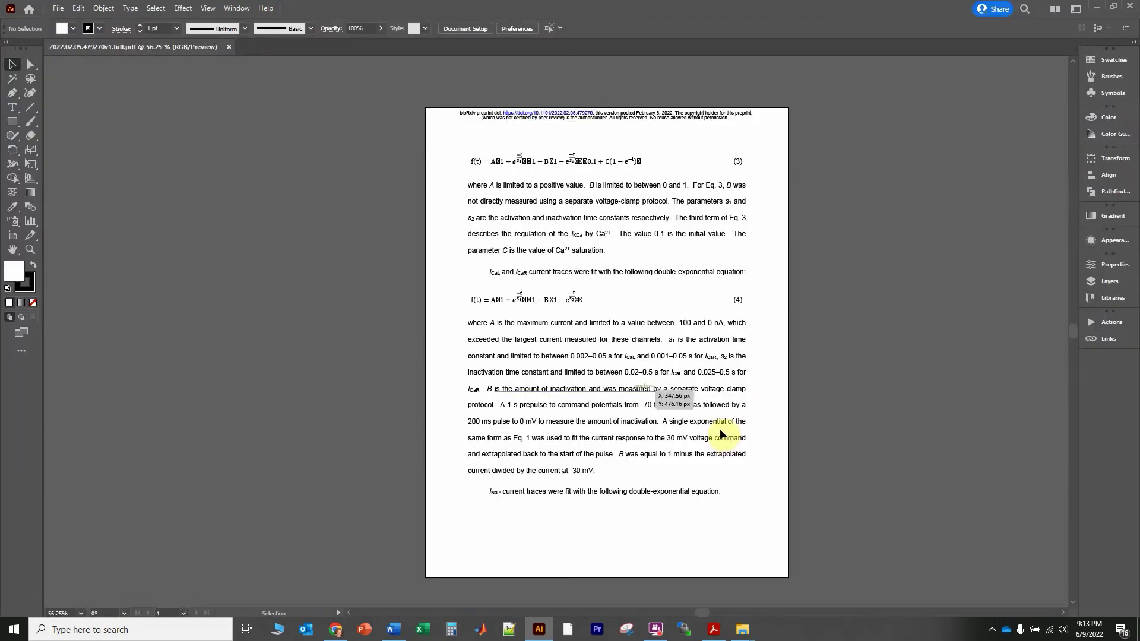
- Inspect how equation (4) is rendered on the imported page and close the document
{"action": "scroll", "coordinate": [526, 305], "scroll_direction": "up", "scroll_amount": 3}
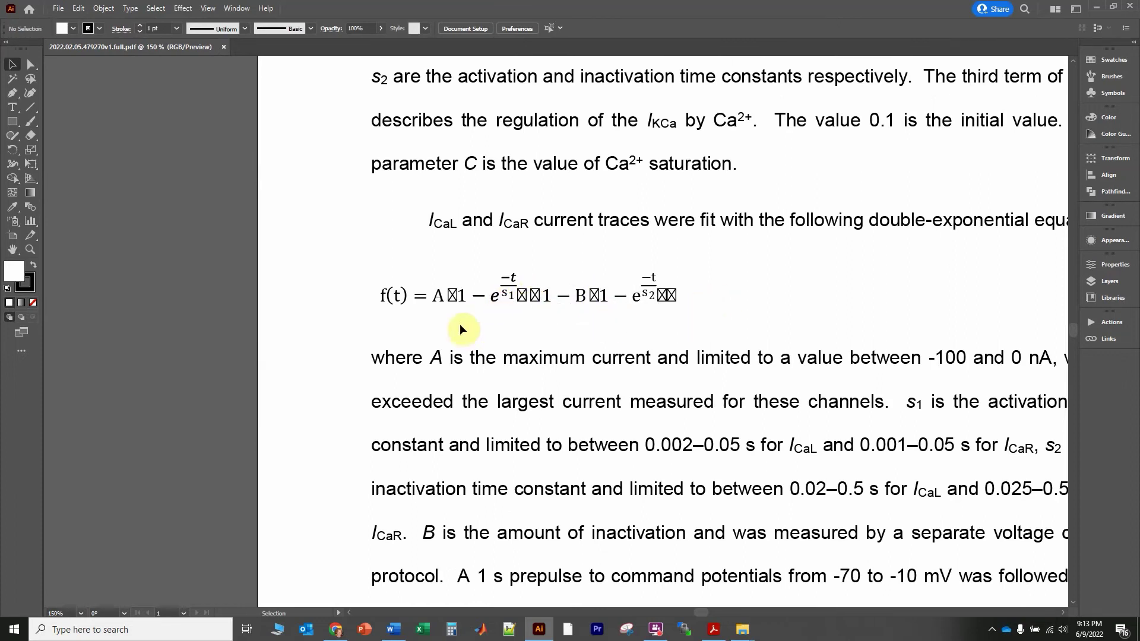
{"action": "scroll", "coordinate": [660, 356], "scroll_direction": "down", "scroll_amount": 2}
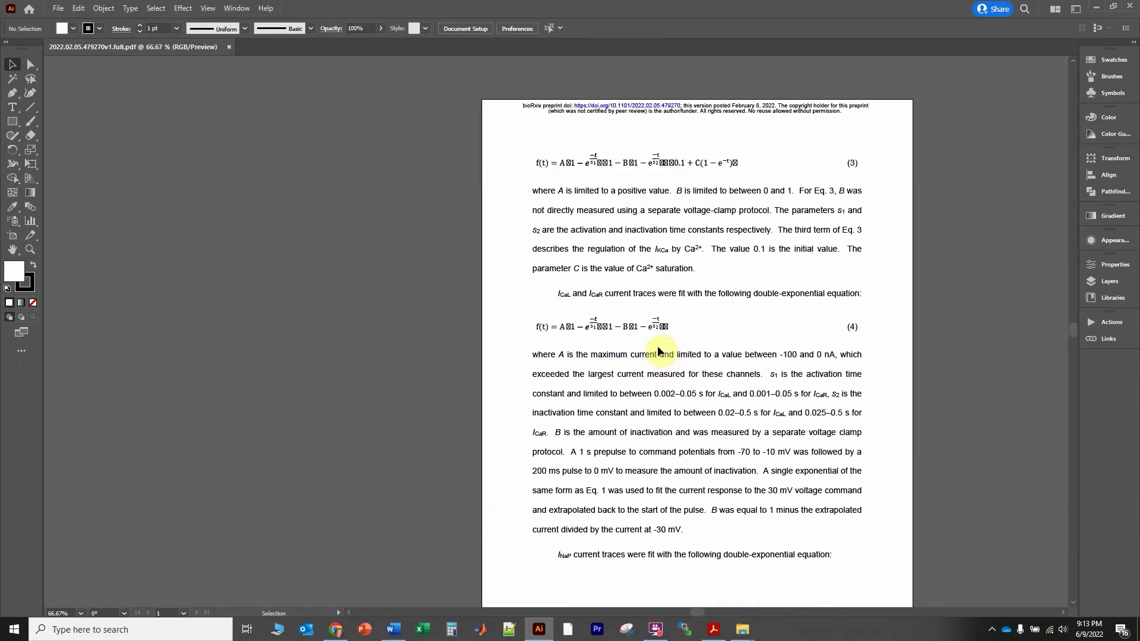
{"action": "key", "text": "ctrl+w"}
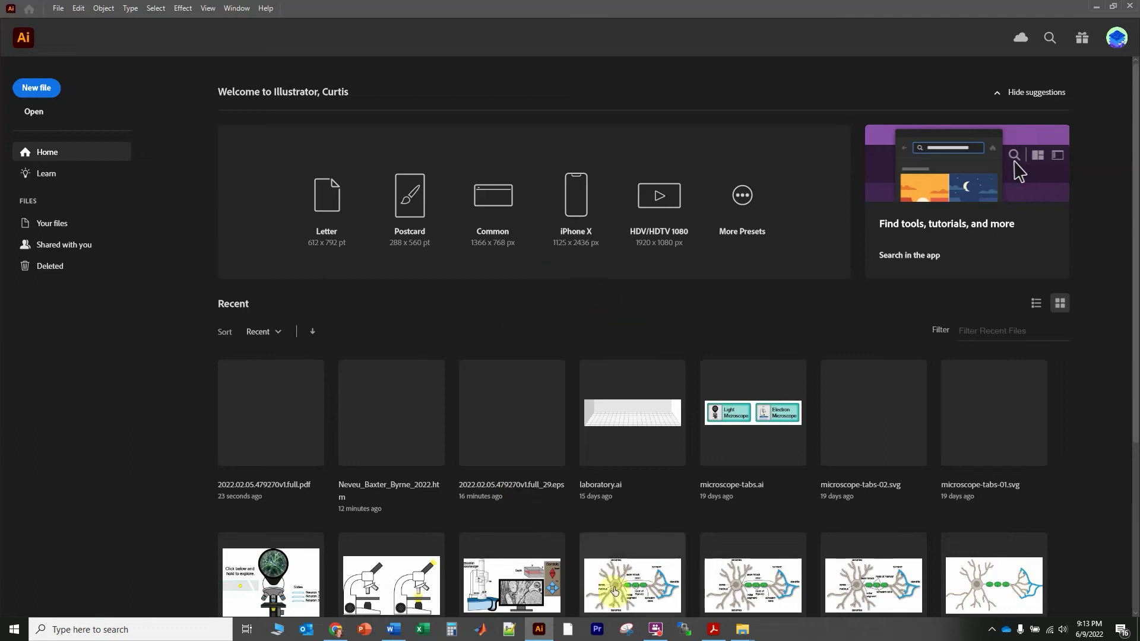
- Switch to Acrobat and export the PDF as Encapsulated PostScript to Downloads under 2022.02.05.479270v1.full, replacing all existing page files
{"action": "left_click", "coordinate": [714, 630]}
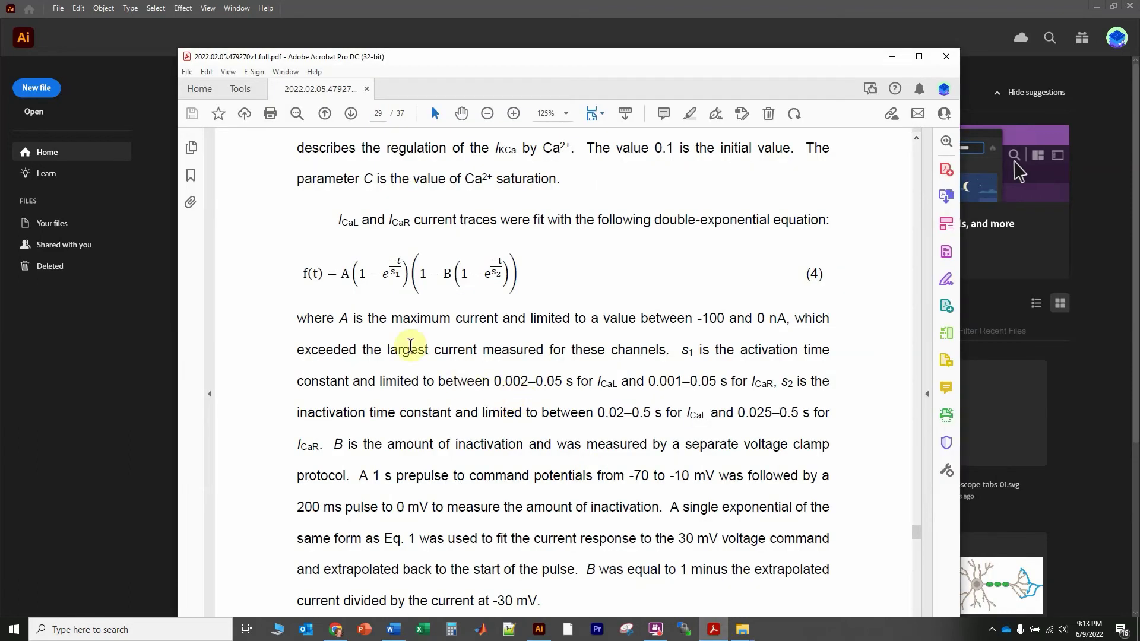
{"action": "left_click", "coordinate": [185, 76]}
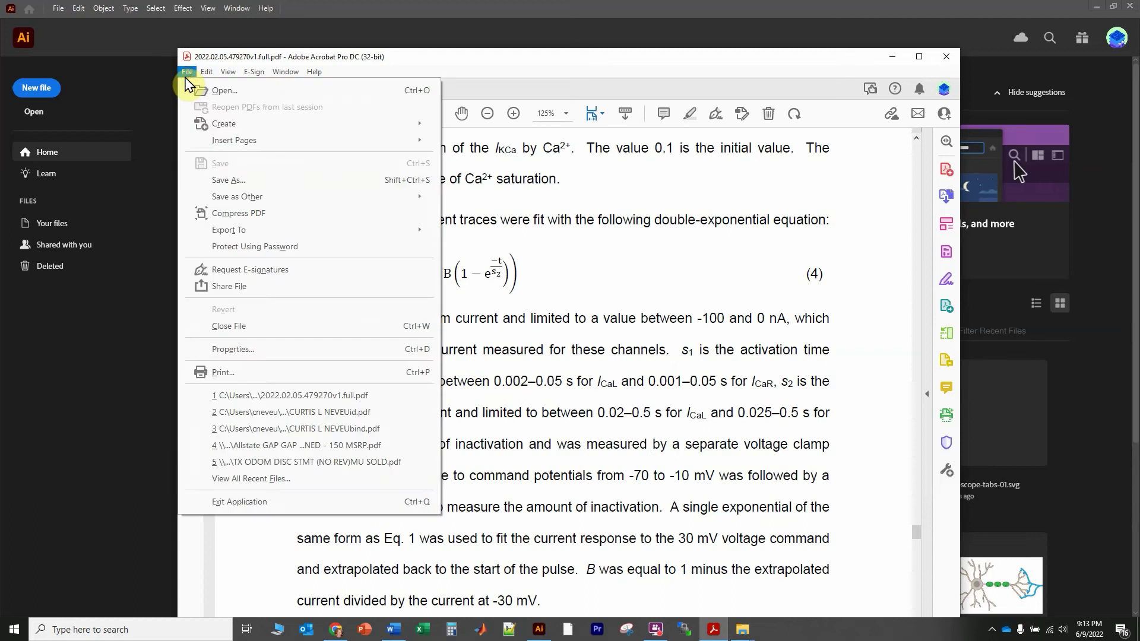
{"action": "mouse_move", "coordinate": [266, 205]}
{"action": "mouse_move", "coordinate": [268, 240]}
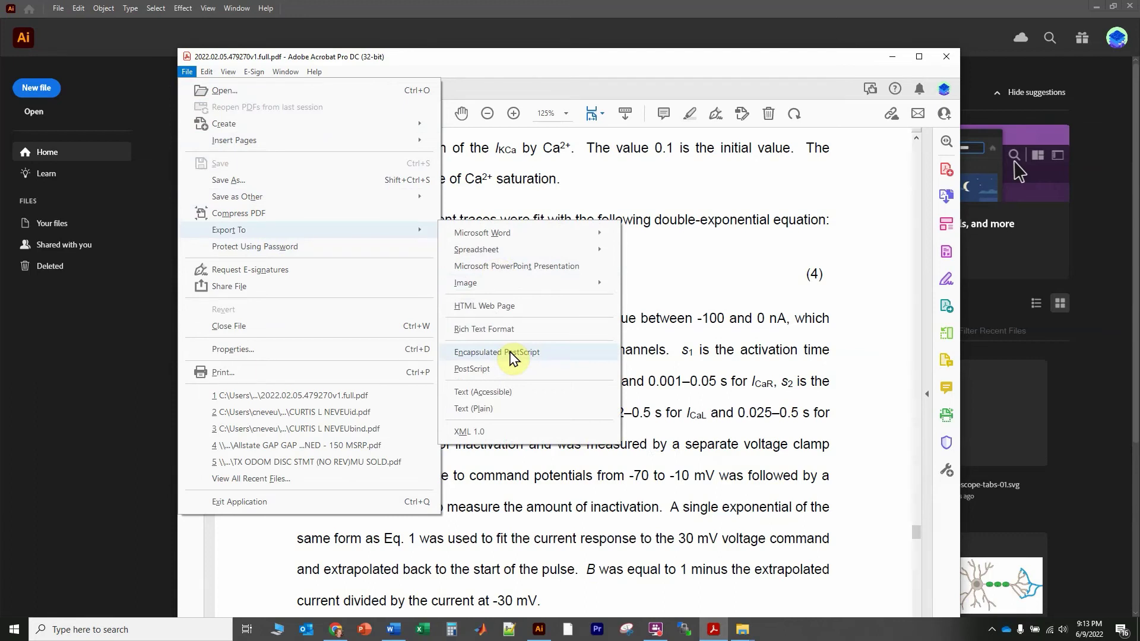
{"action": "left_click", "coordinate": [513, 353]}
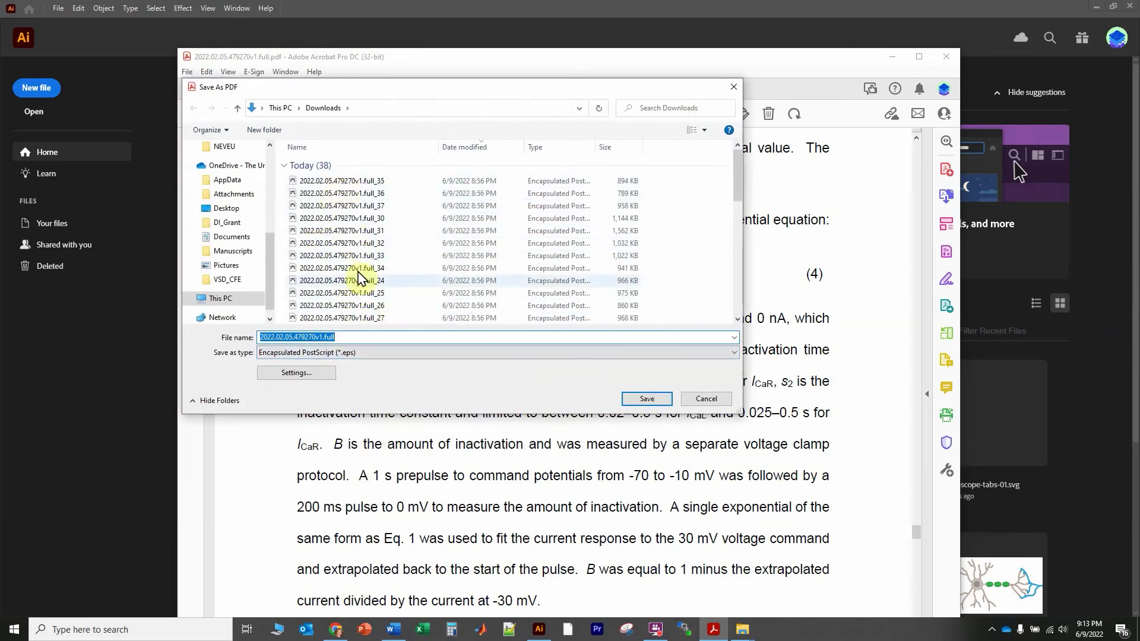
{"action": "left_click", "coordinate": [646, 399]}
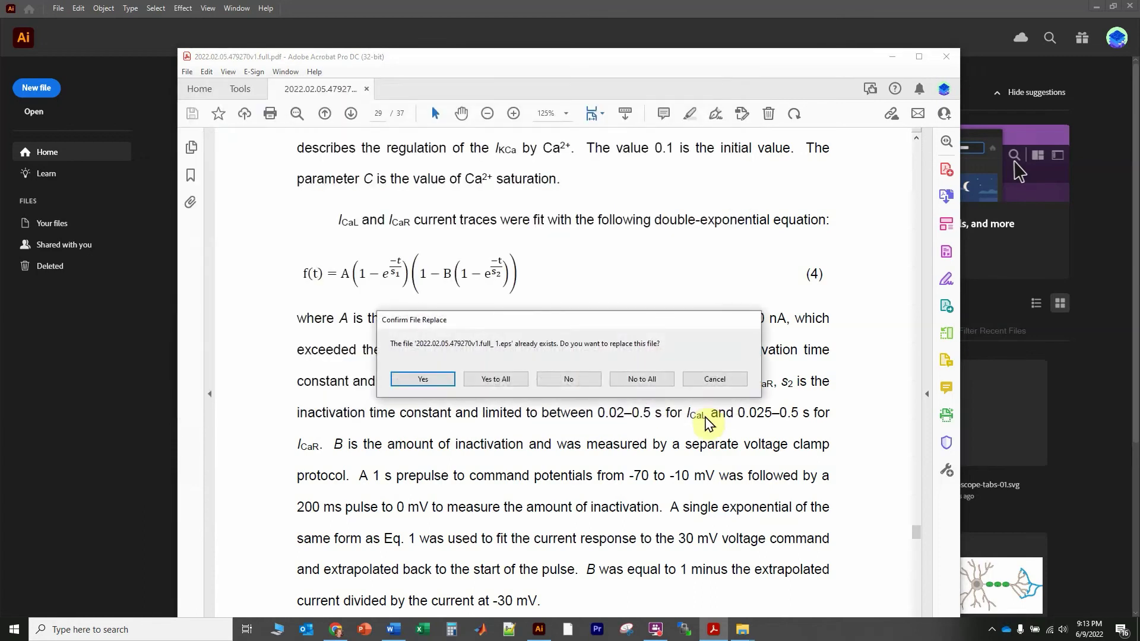
{"action": "left_click", "coordinate": [496, 381]}
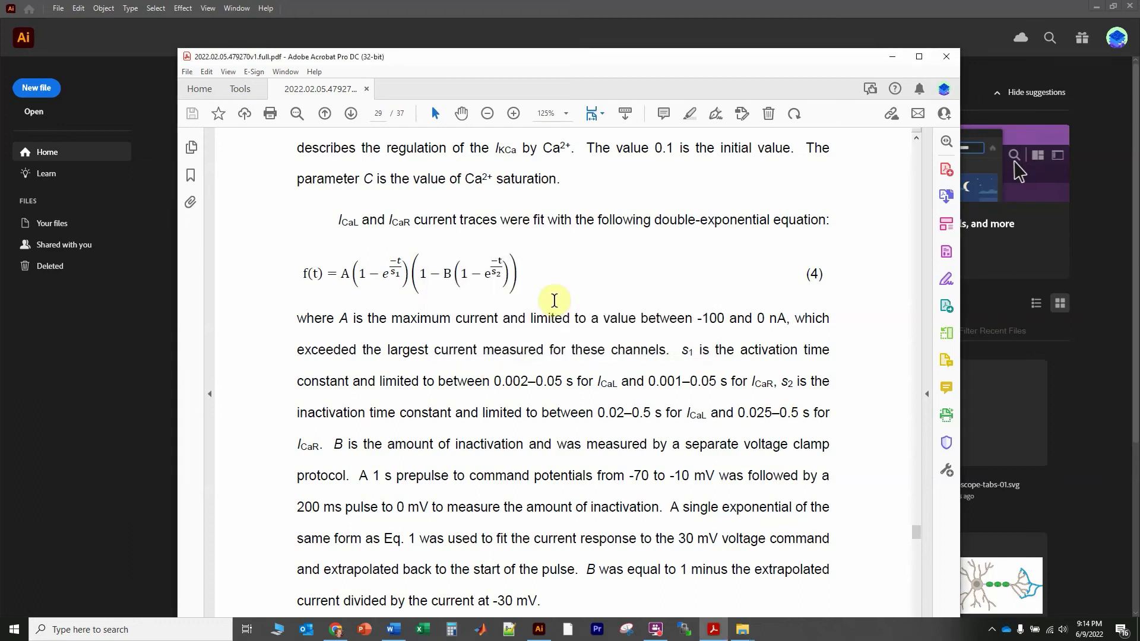
- Switch to Illustrator and open the EPS file 2022.02.05.479270v1.full_29 from the Downloads folder
{"action": "left_click", "coordinate": [502, 17]}
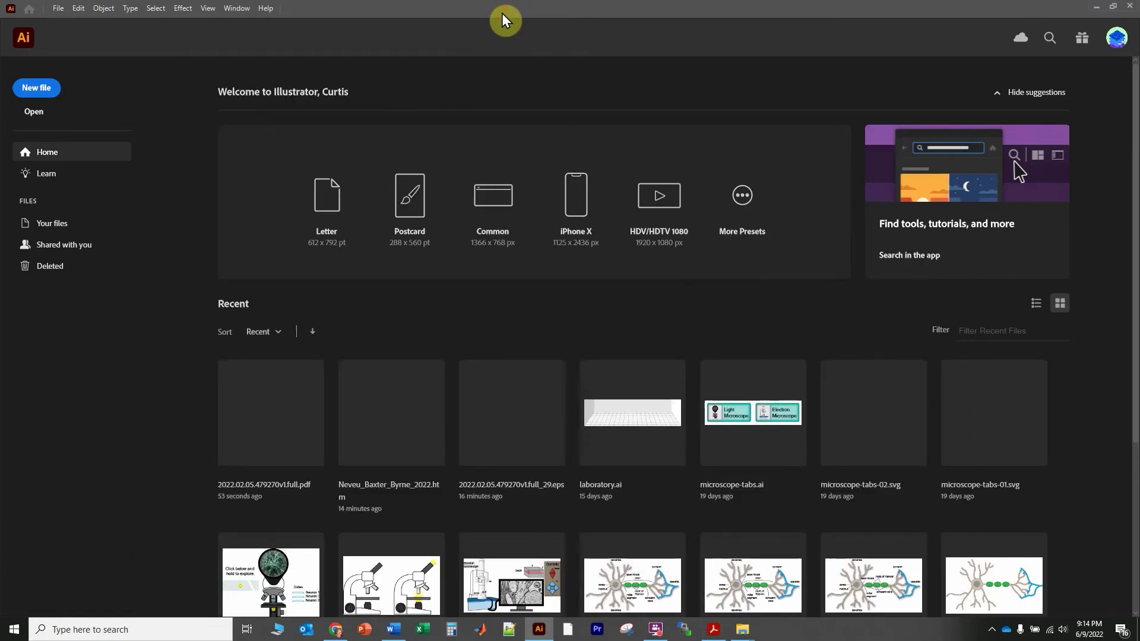
{"action": "left_click", "coordinate": [57, 9]}
{"action": "left_click", "coordinate": [77, 50]}
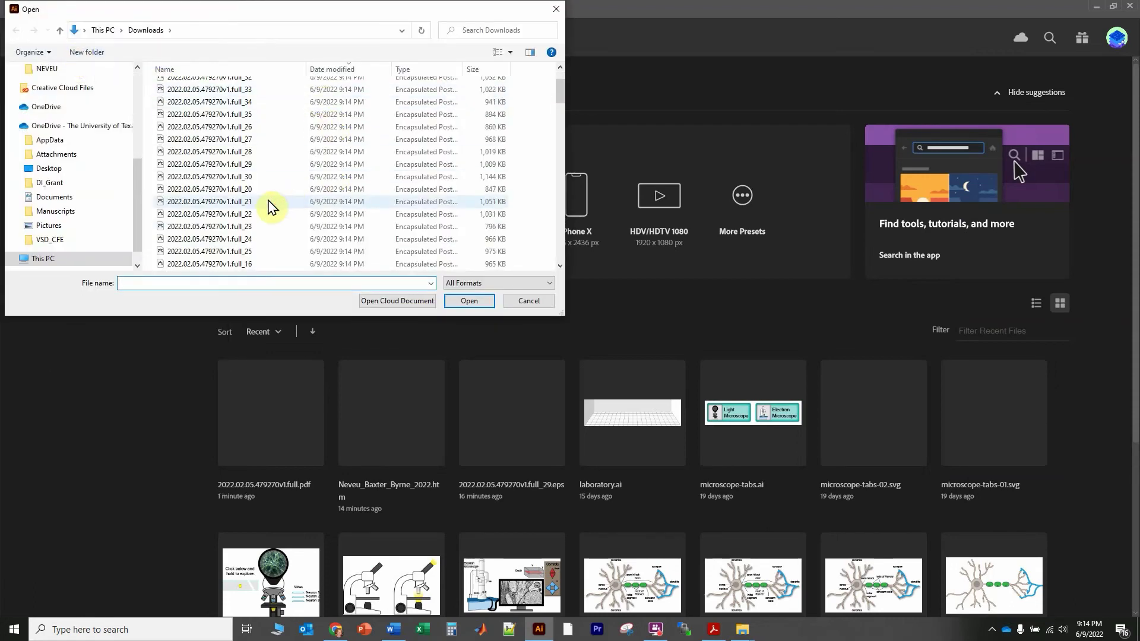
{"action": "scroll", "coordinate": [271, 202], "scroll_direction": "down", "scroll_amount": 2}
{"action": "left_click", "coordinate": [239, 169]}
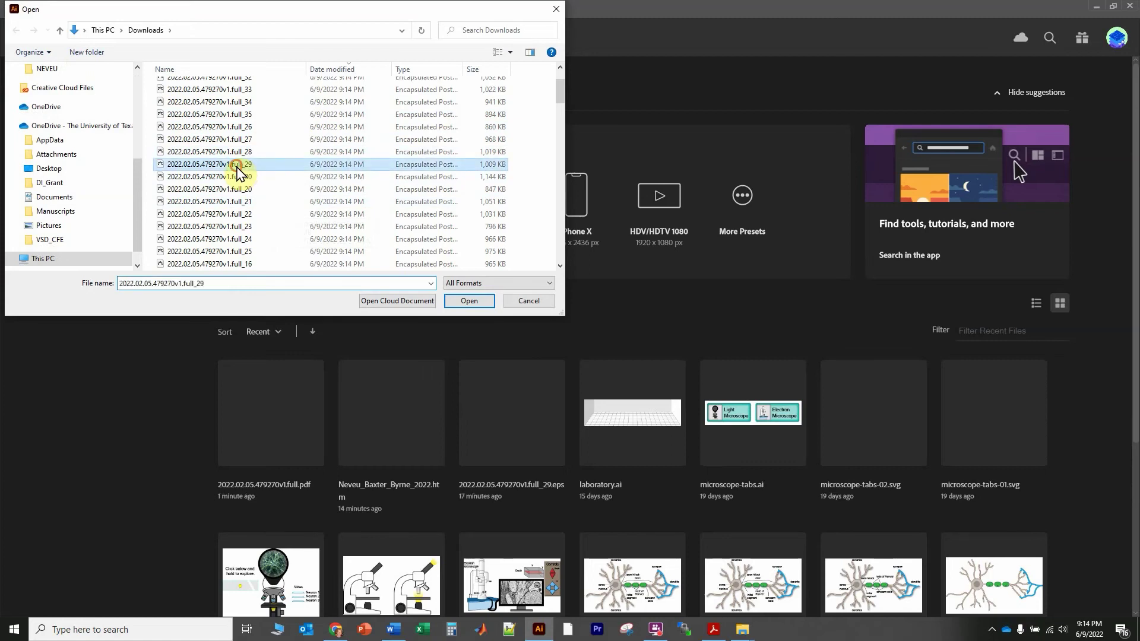
{"action": "left_click", "coordinate": [468, 301]}
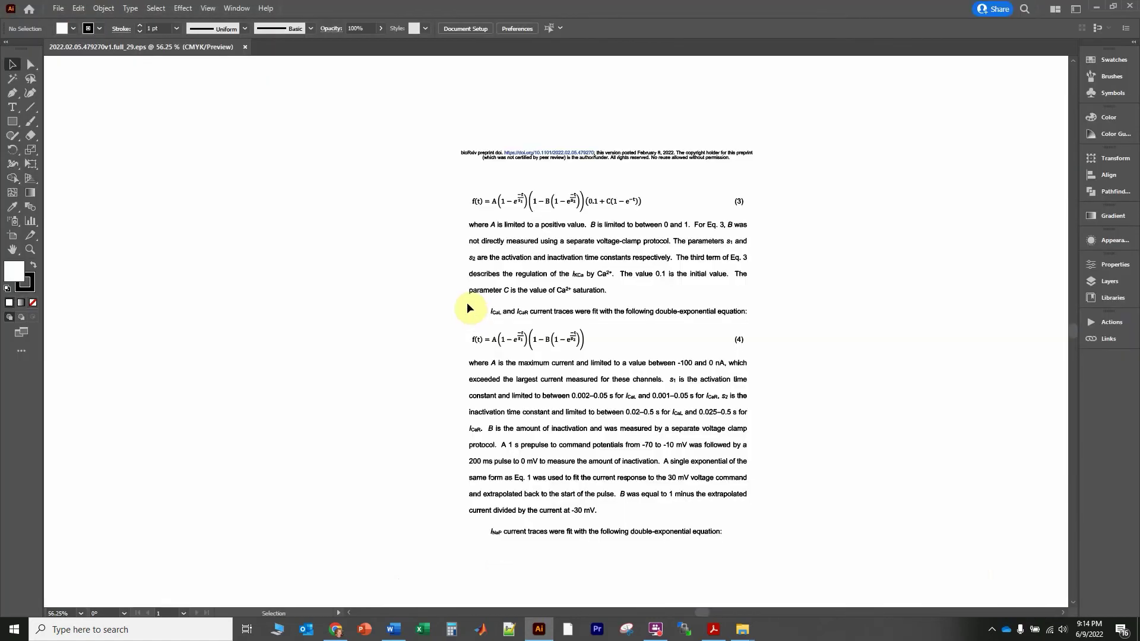
- Examine how the text and equations (3) and (4) are rendered on the opened EPS page, checking how its artwork is grouped
{"action": "scroll", "coordinate": [570, 352], "scroll_direction": "up", "scroll_amount": 4}
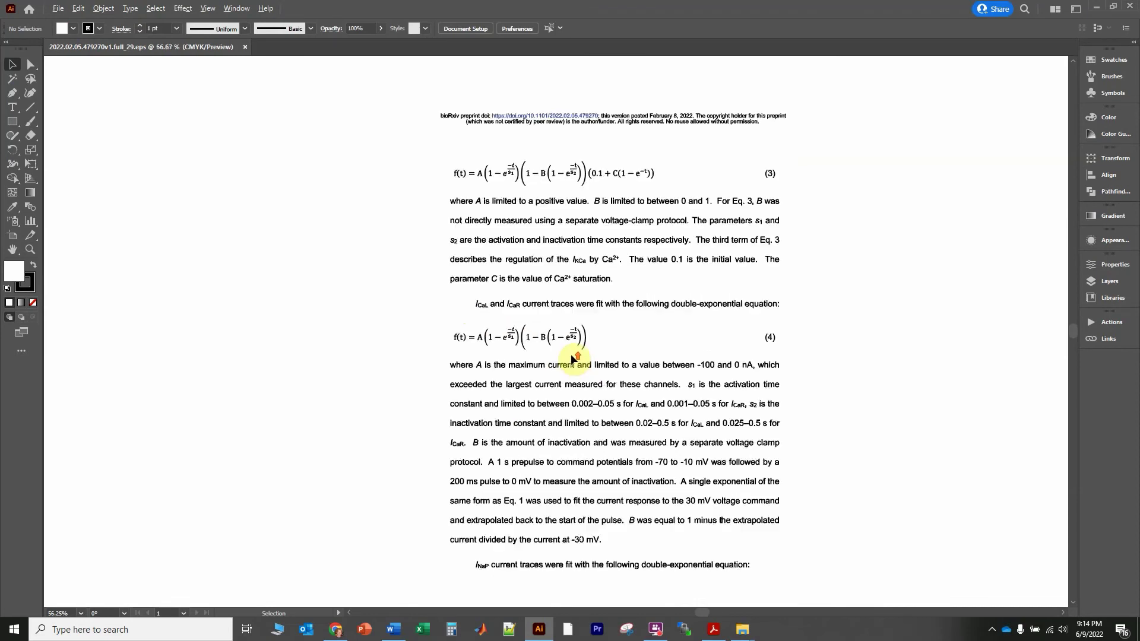
{"action": "left_click_drag", "start_coordinate": [170, 253], "coordinate": [743, 365]}
{"action": "scroll", "coordinate": [633, 363], "scroll_direction": "down", "scroll_amount": 4}
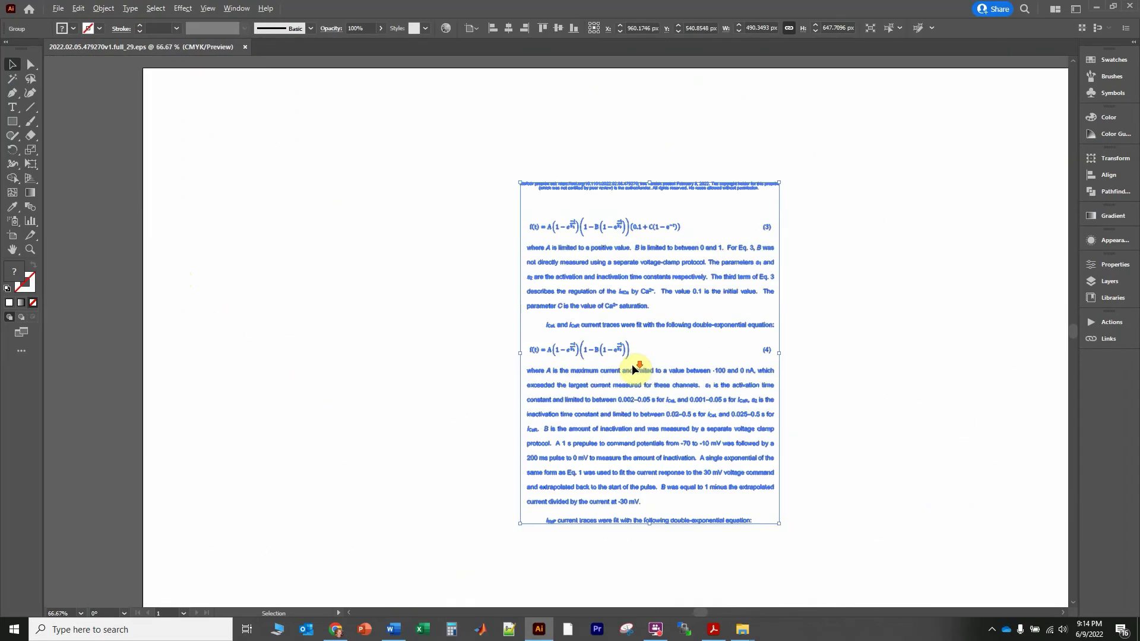
{"action": "scroll", "coordinate": [657, 376], "scroll_direction": "up", "scroll_amount": 1}
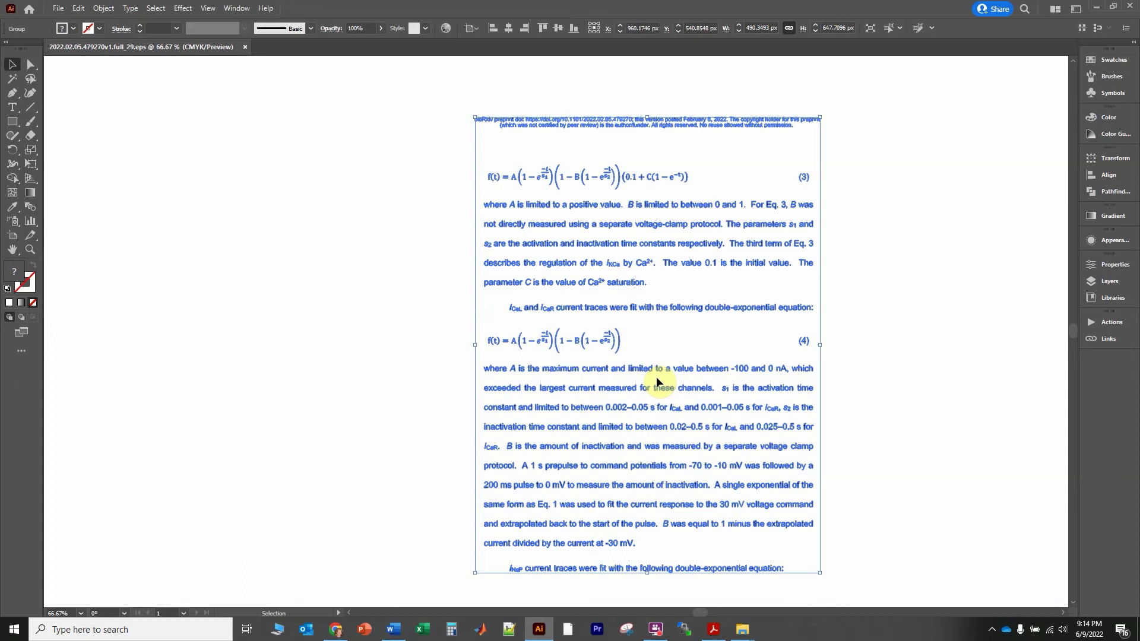
{"action": "left_click", "coordinate": [356, 381]}
{"action": "scroll", "coordinate": [585, 356], "scroll_direction": "up", "scroll_amount": 1}
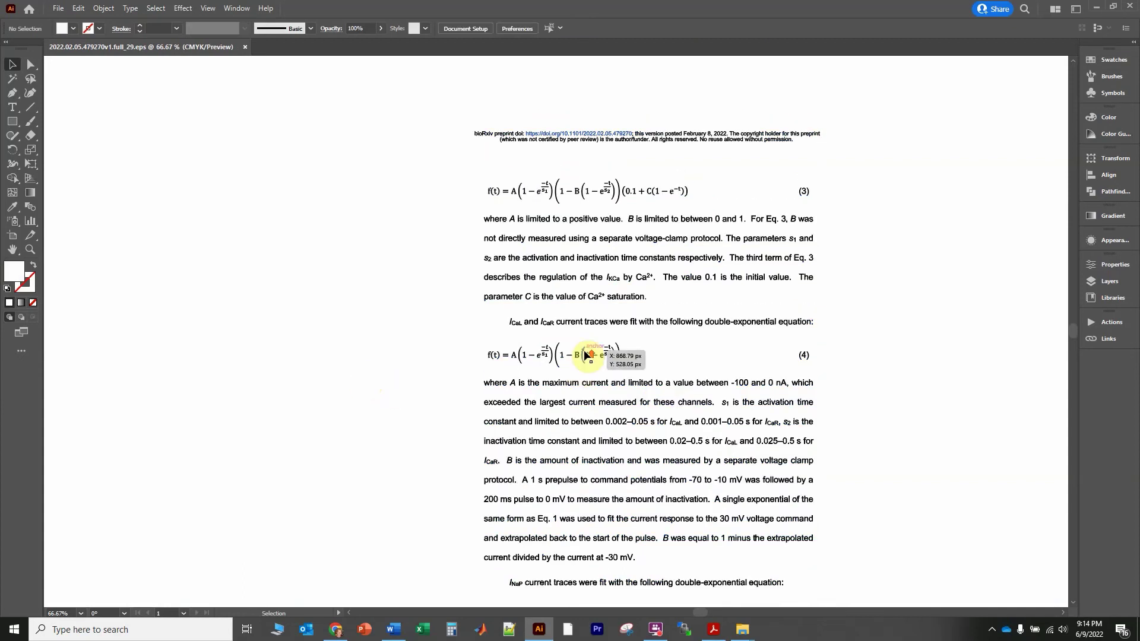
{"action": "scroll", "coordinate": [570, 381], "scroll_direction": "up", "scroll_amount": 1}
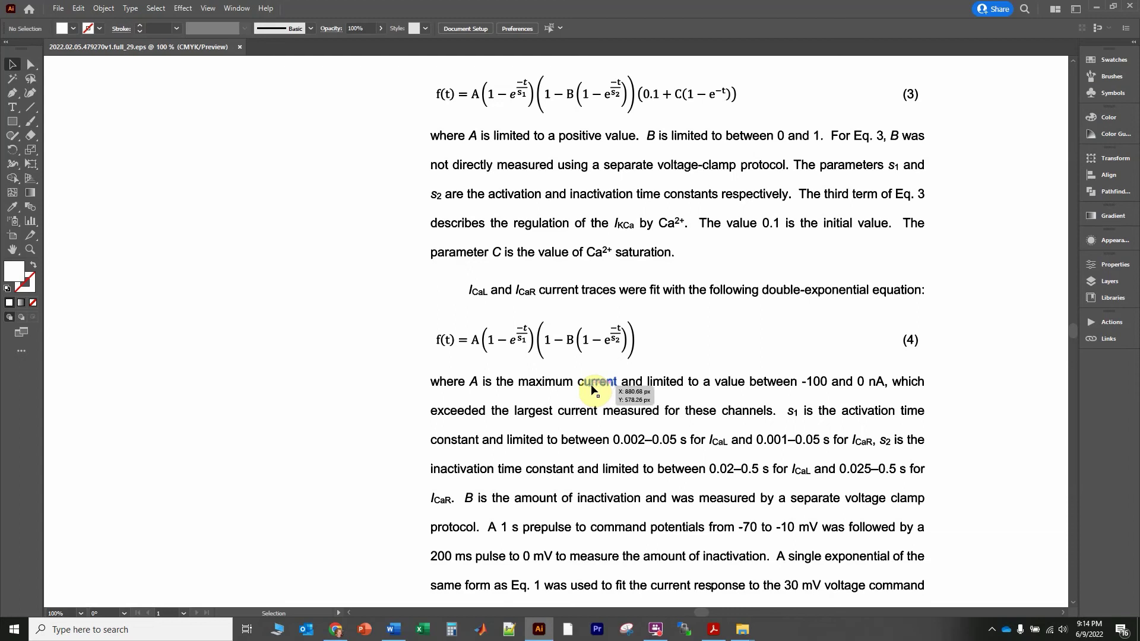
- Ungroup the page artwork and move equation (4) out of the text into the empty space beside it
{"action": "right_click", "coordinate": [535, 342]}
{"action": "left_click", "coordinate": [572, 441]}
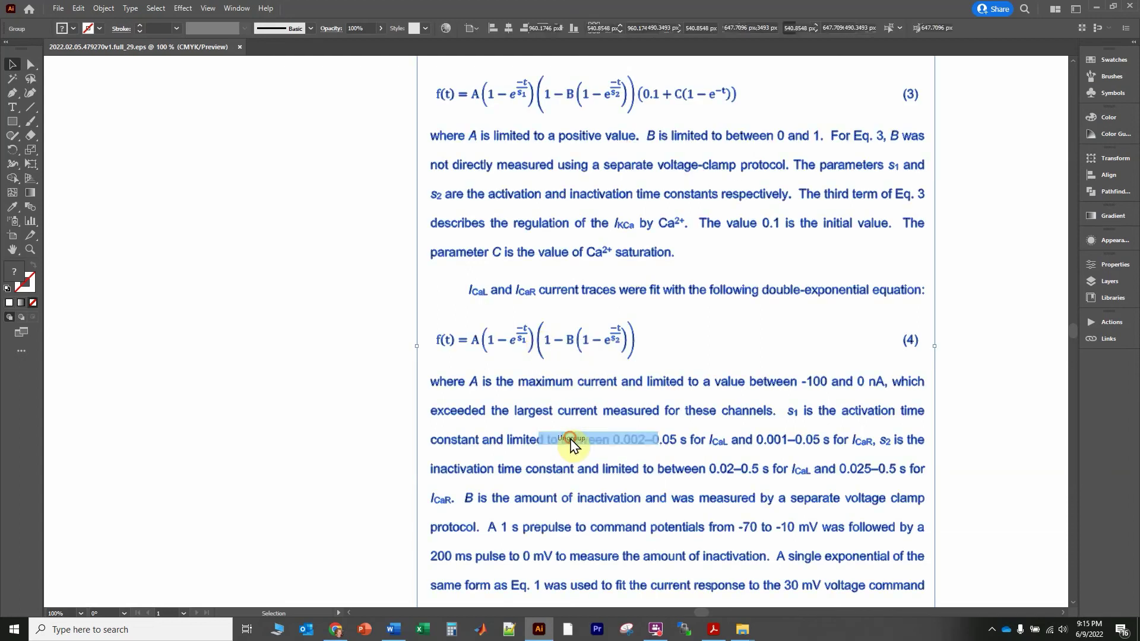
{"action": "left_click", "coordinate": [299, 298]}
{"action": "left_click", "coordinate": [678, 362]}
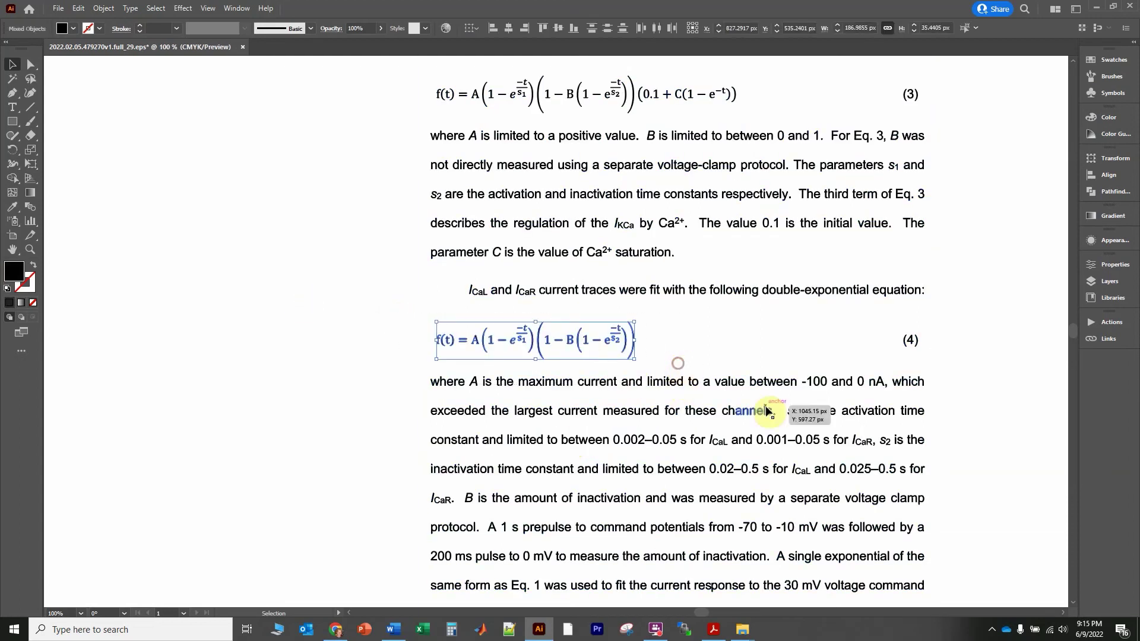
{"action": "left_click_drag", "start_coordinate": [531, 343], "coordinate": [190, 282]}
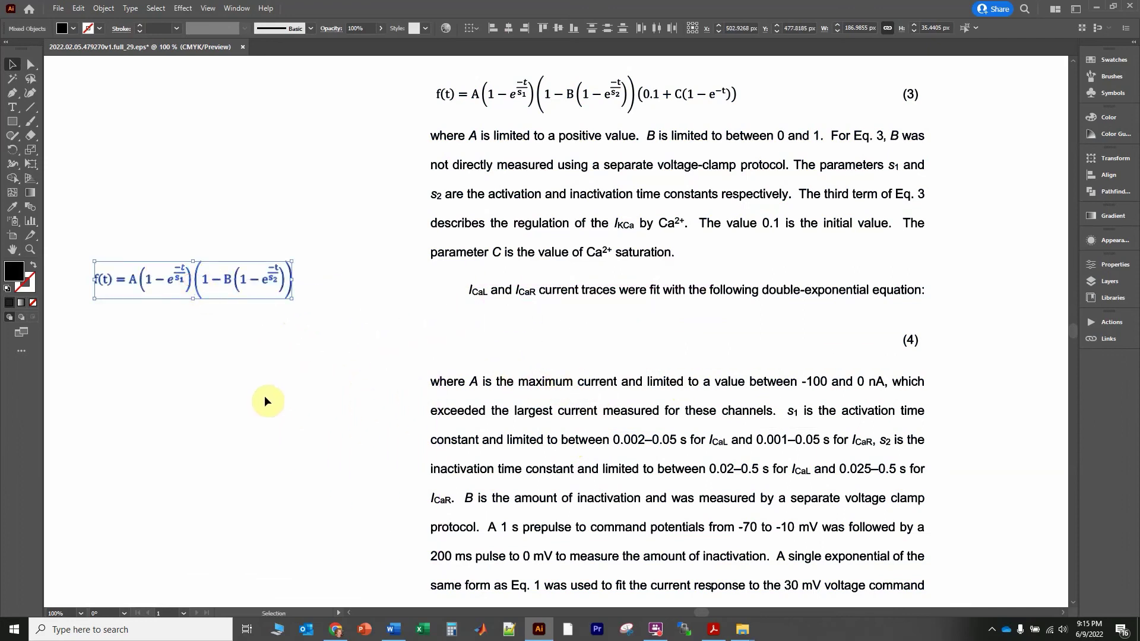
{"action": "left_click", "coordinate": [265, 387]}
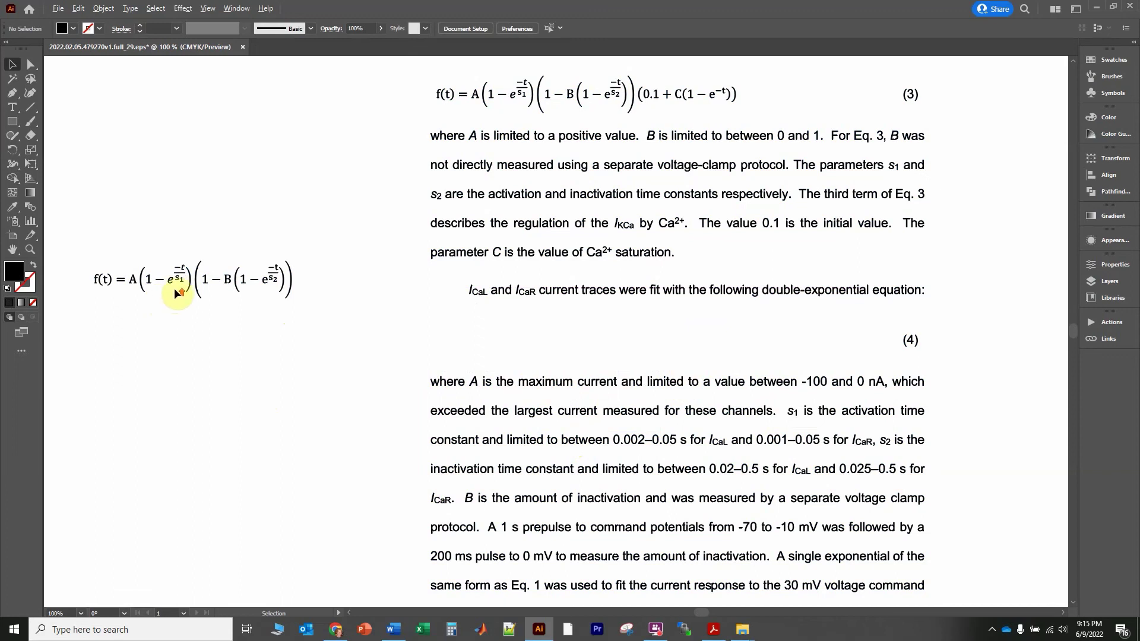
- Inspect the moved equation up close, checking that its letter, minus sign and parenthesis can be selected as separate objects
{"action": "scroll", "coordinate": [176, 289], "scroll_direction": "up", "scroll_amount": 2}
{"action": "left_click_drag", "start_coordinate": [251, 335], "coordinate": [501, 445]}
{"action": "scroll", "coordinate": [515, 396], "scroll_direction": "up", "scroll_amount": 1}
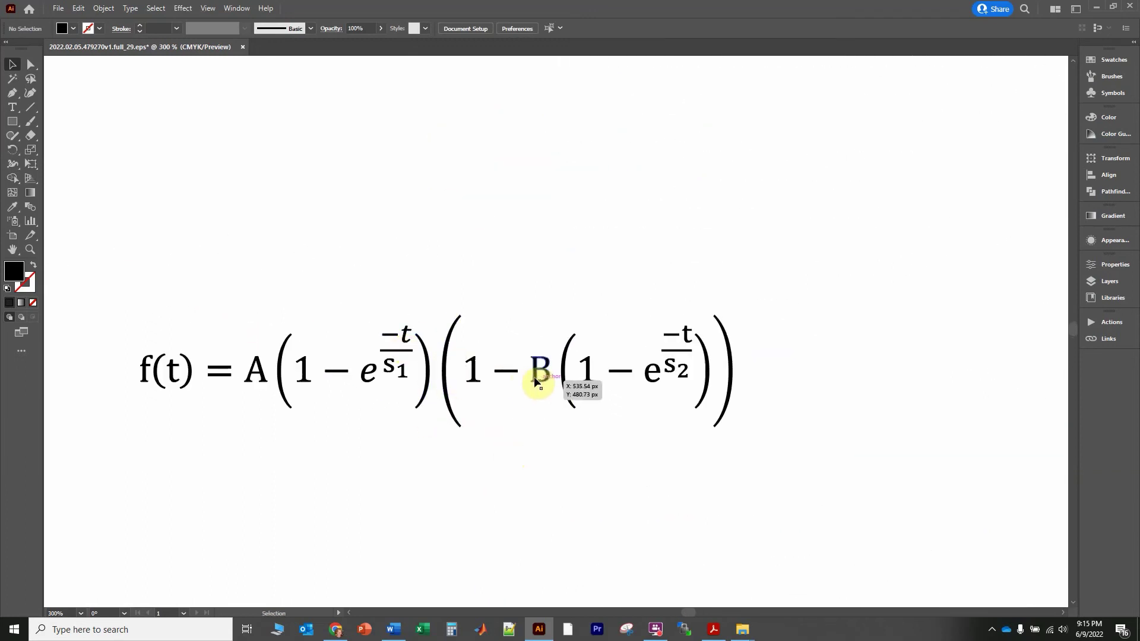
{"action": "left_click", "coordinate": [536, 381]}
{"action": "left_click", "coordinate": [506, 374]}
{"action": "left_click", "coordinate": [470, 373]}
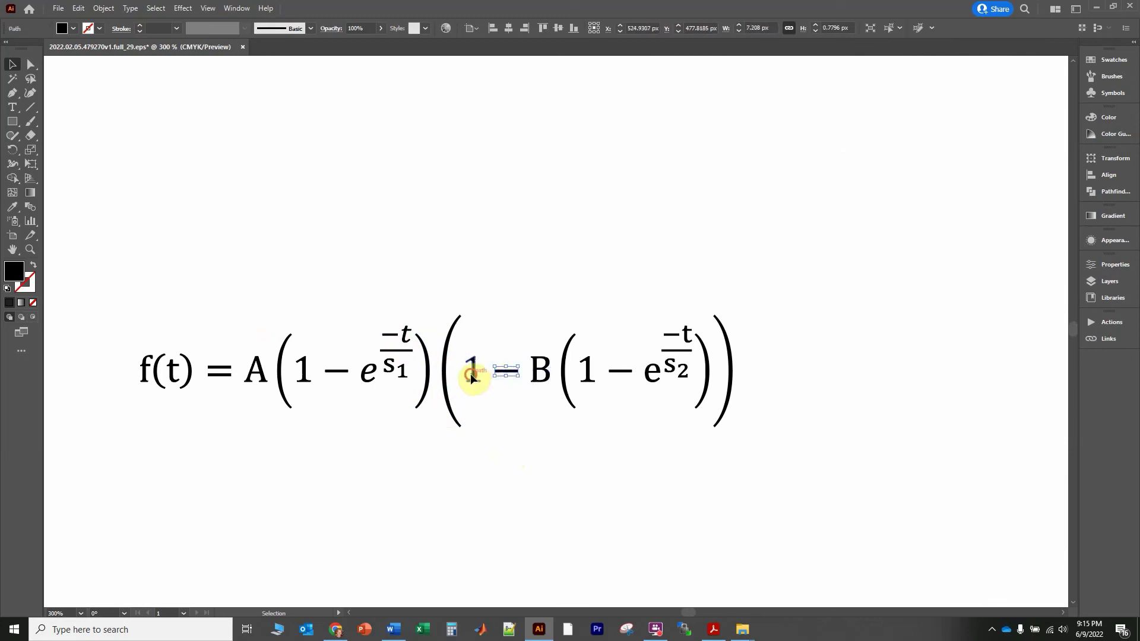
{"action": "left_click", "coordinate": [570, 402]}
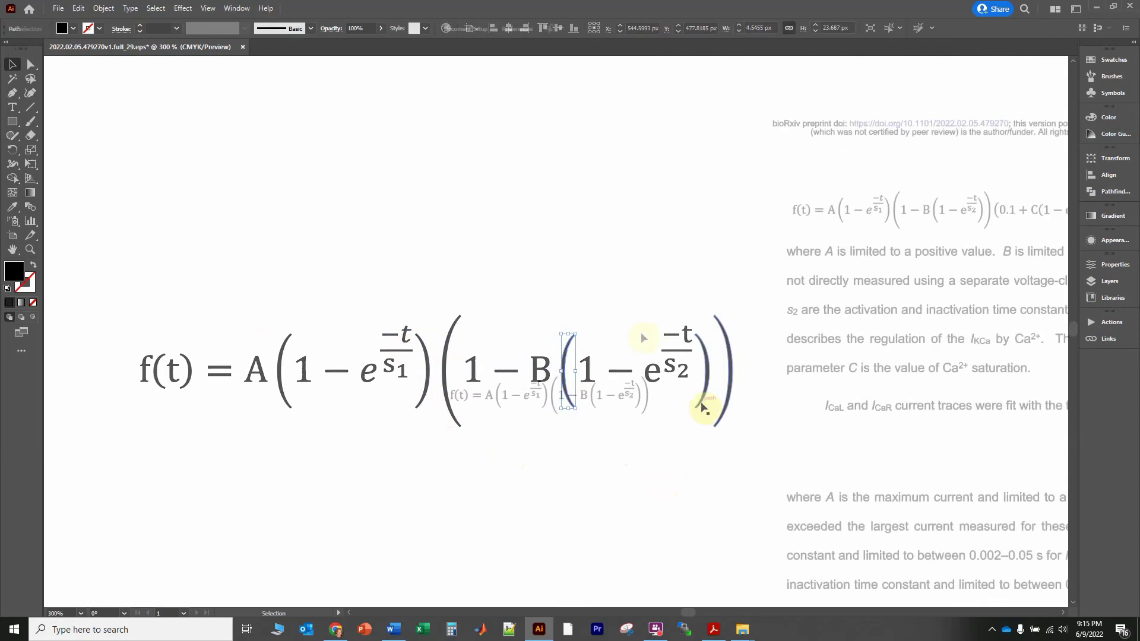
{"action": "left_click", "coordinate": [697, 418]}
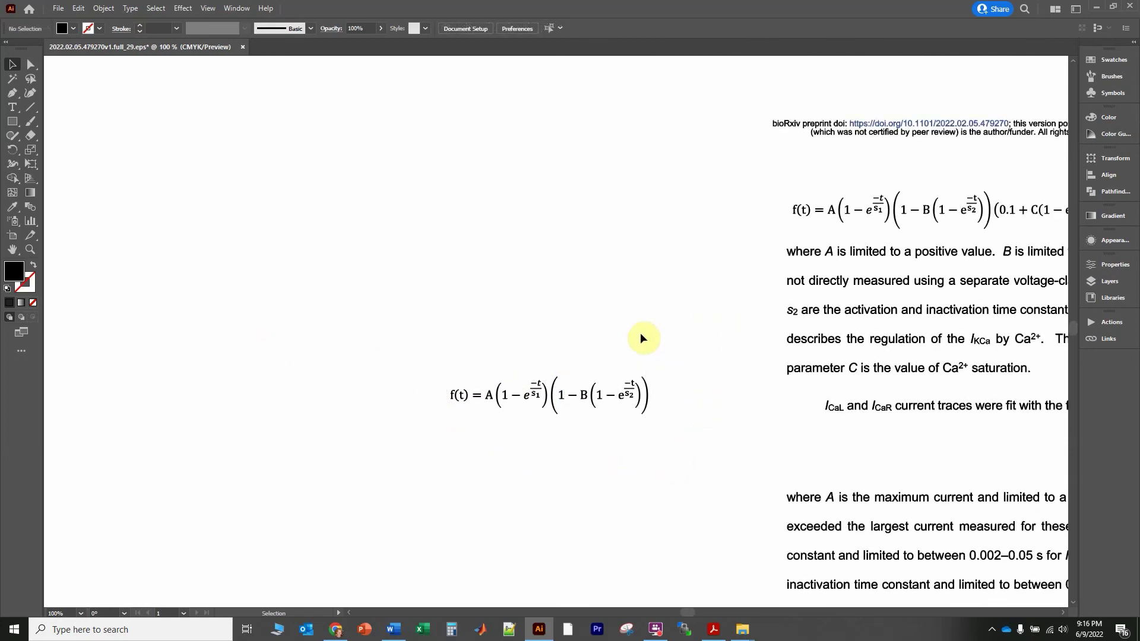
- Move the whole extracted equation farther up and away from the page text, and check its symbols
{"action": "left_click_drag", "start_coordinate": [383, 358], "coordinate": [731, 461]}
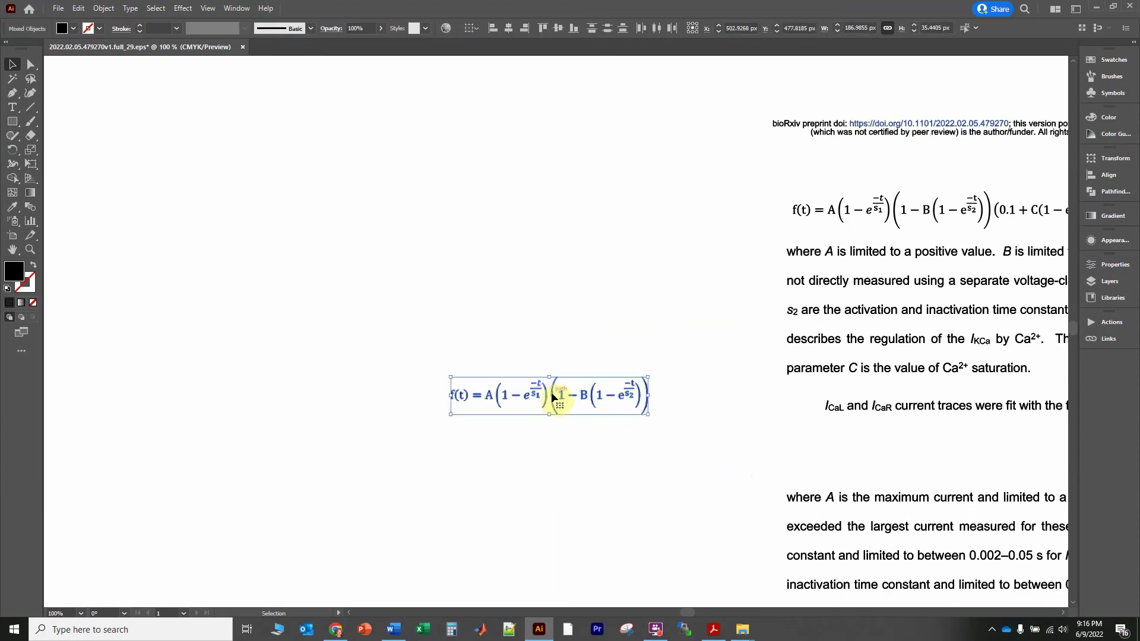
{"action": "left_click_drag", "start_coordinate": [550, 397], "coordinate": [396, 323]}
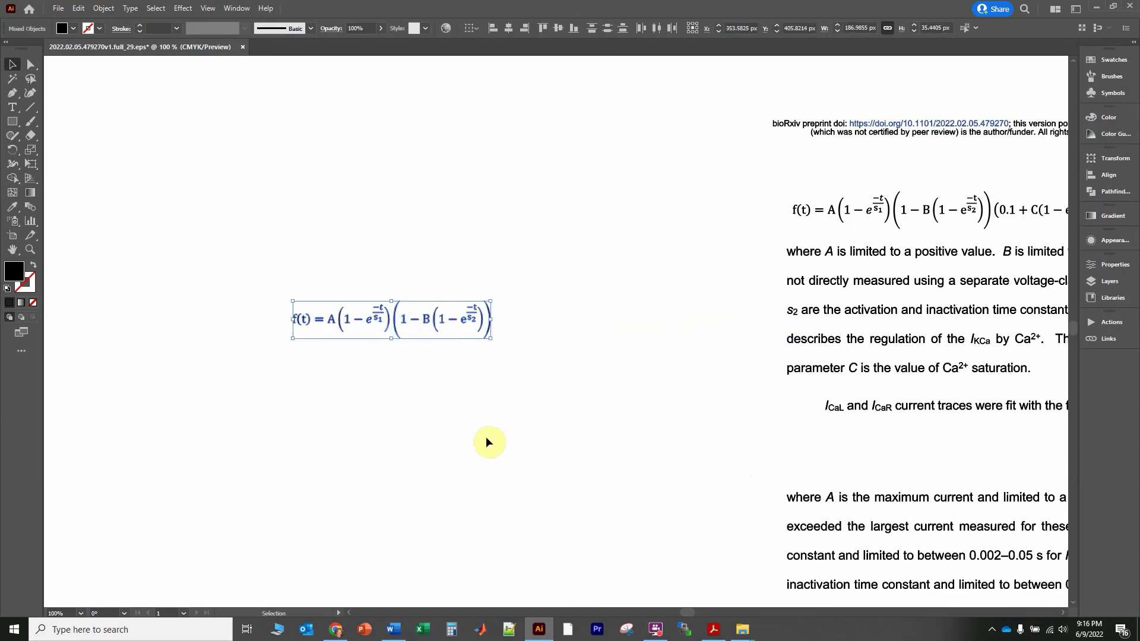
{"action": "left_click", "coordinate": [488, 435]}
{"action": "scroll", "coordinate": [320, 308], "scroll_direction": "up", "scroll_amount": 5}
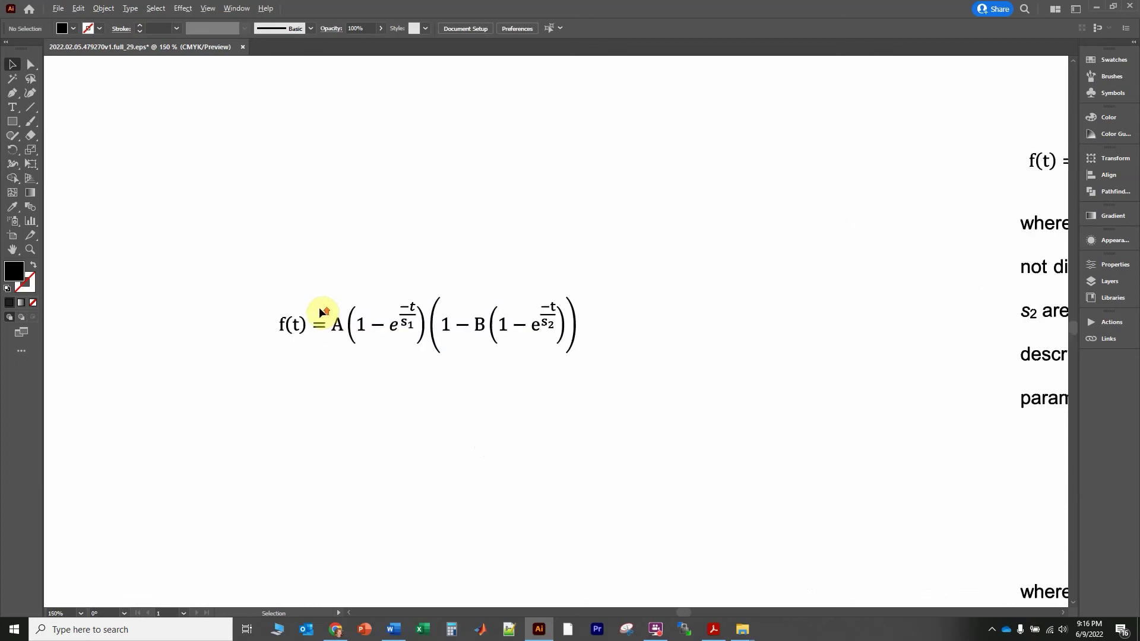
{"action": "scroll", "coordinate": [382, 337], "scroll_direction": "up", "scroll_amount": 3}
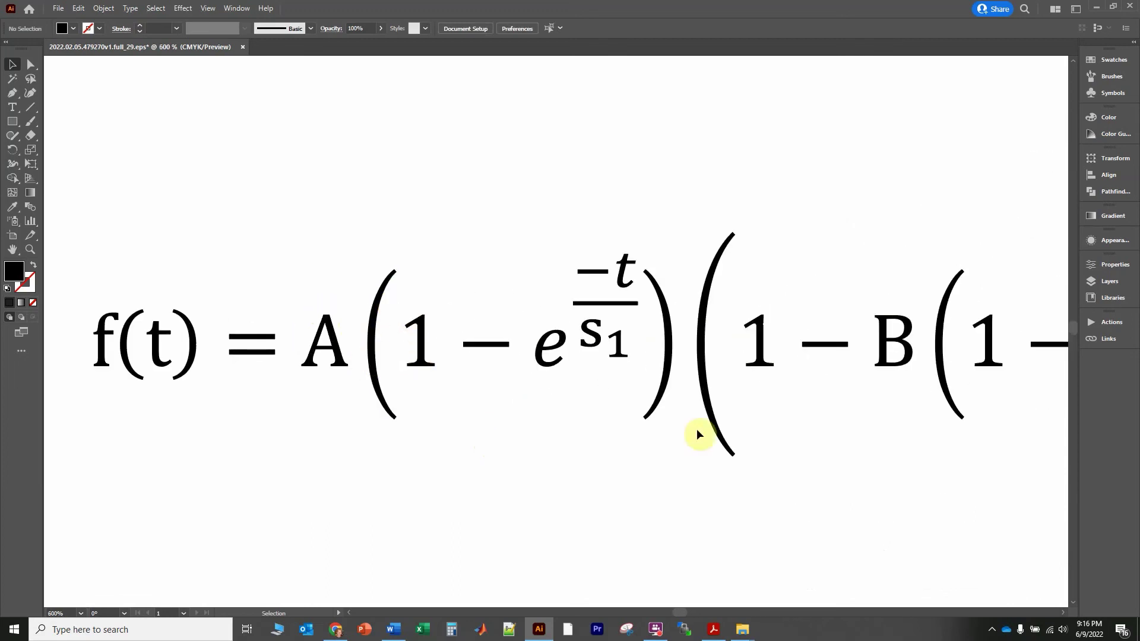
{"action": "scroll", "coordinate": [696, 475], "scroll_direction": "down", "scroll_amount": 3}
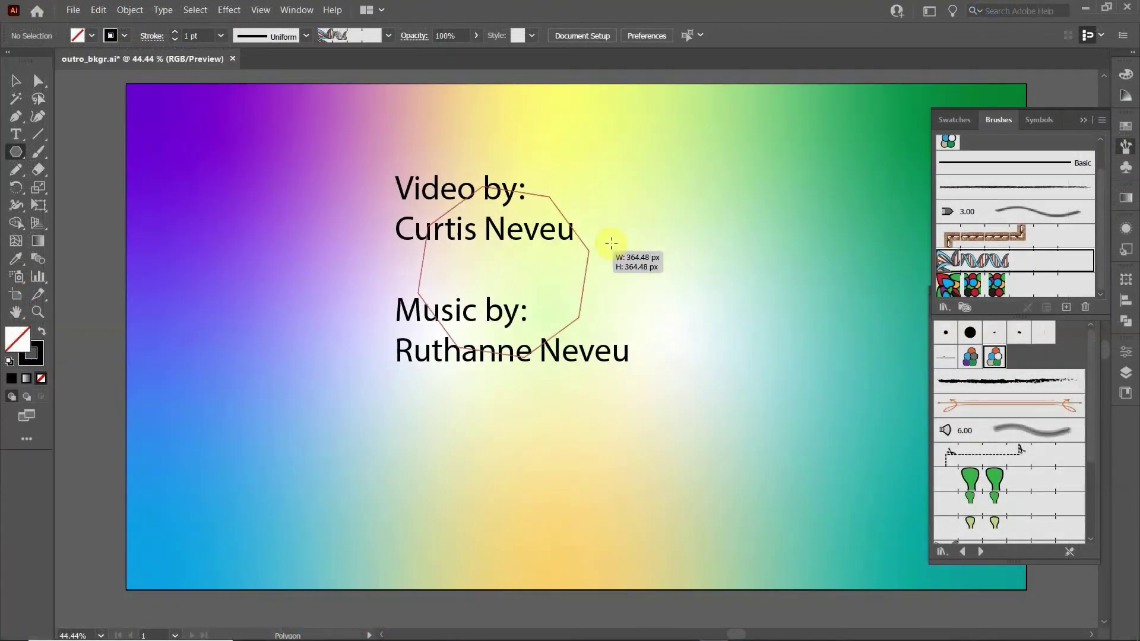
- Draw a large eight-sided polygon around the credits text in outro_bkgr.ai
{"action": "left_click_drag", "start_coordinate": [611, 243], "coordinate": [675, 204]}
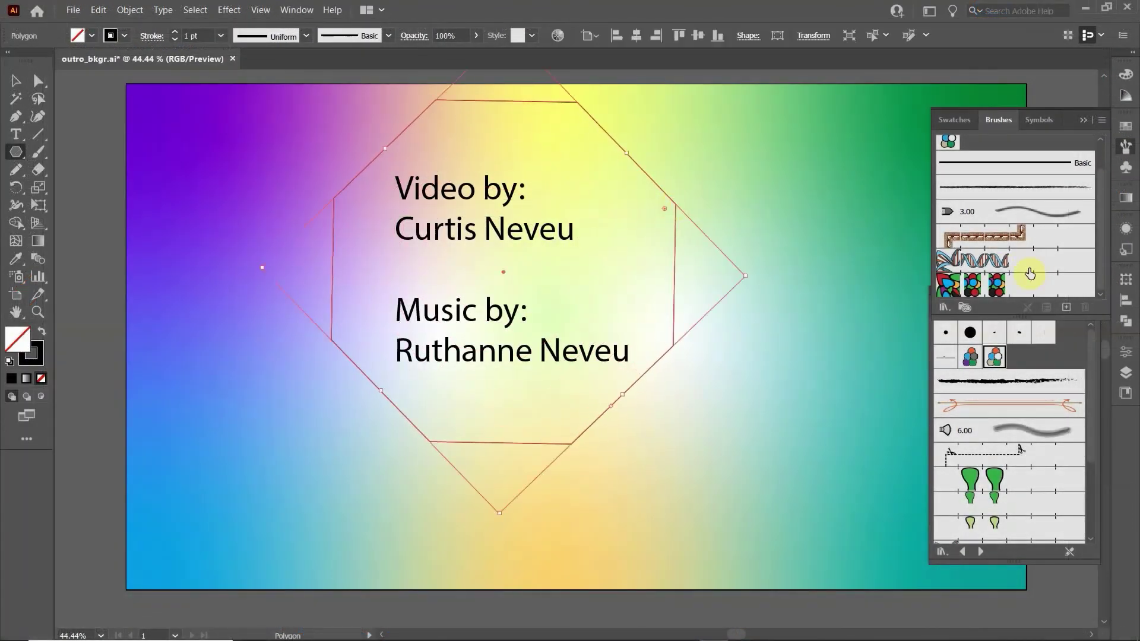